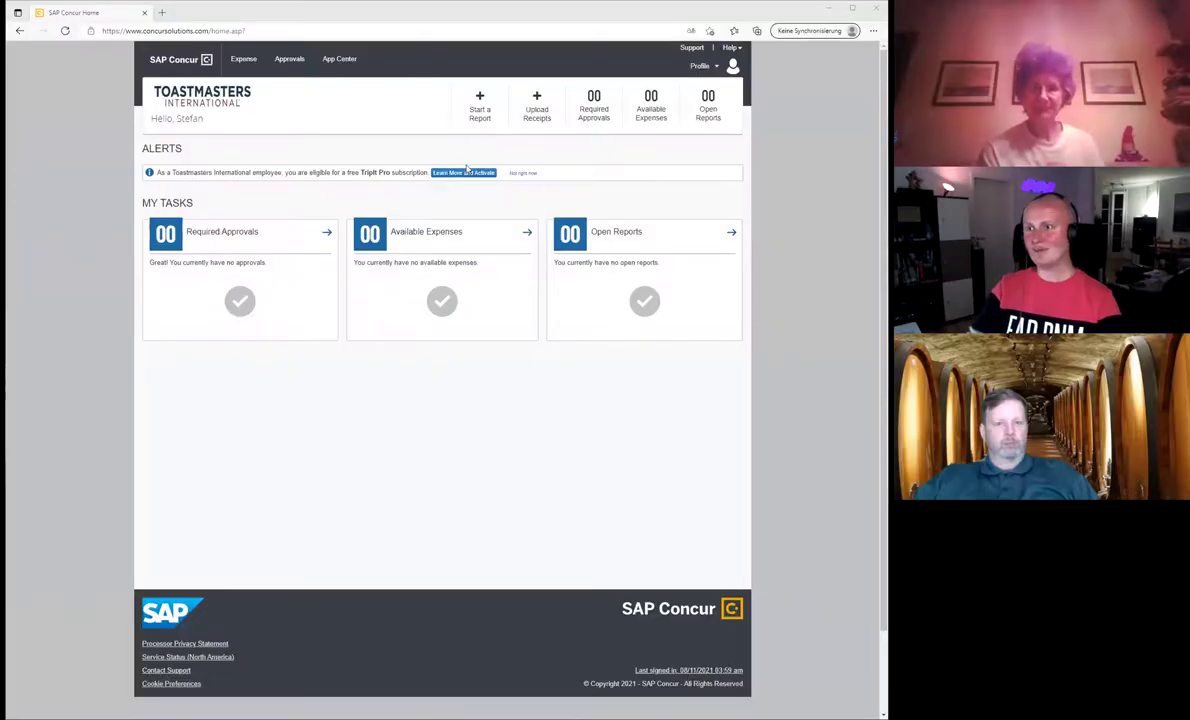
Create a new expense report named 'first Club Visit TM Dortmund' and continue to its expenses
click(479, 118)
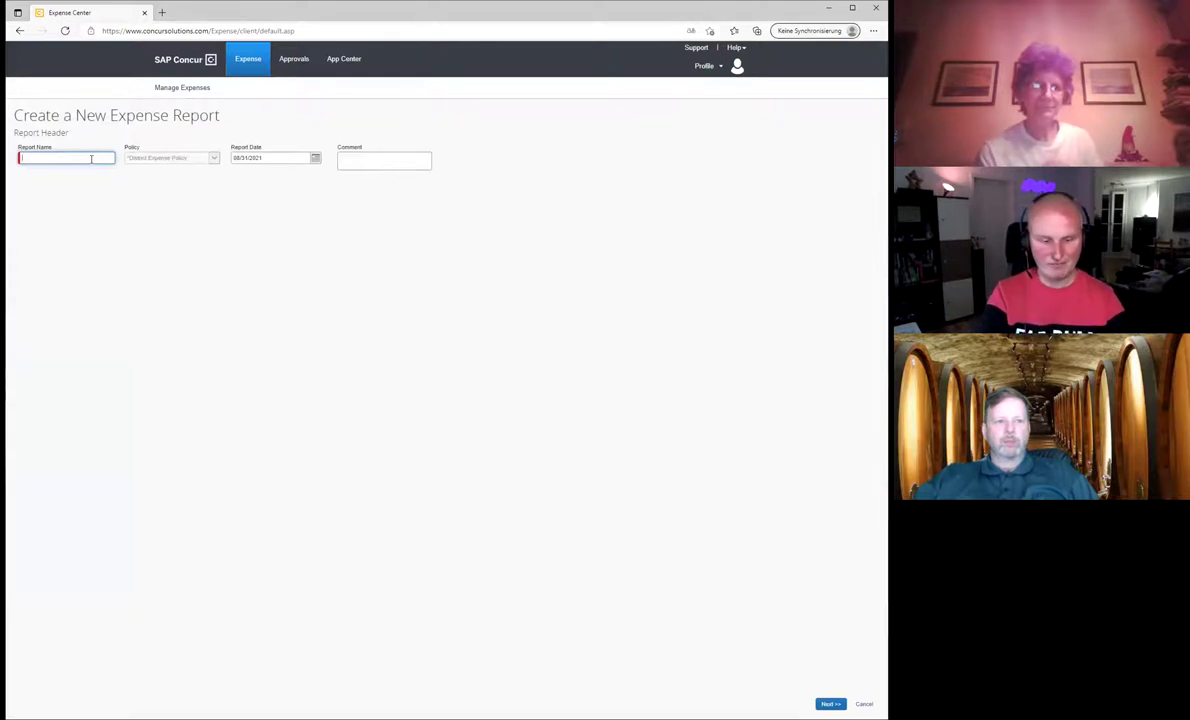
text(test Club Visit TM)
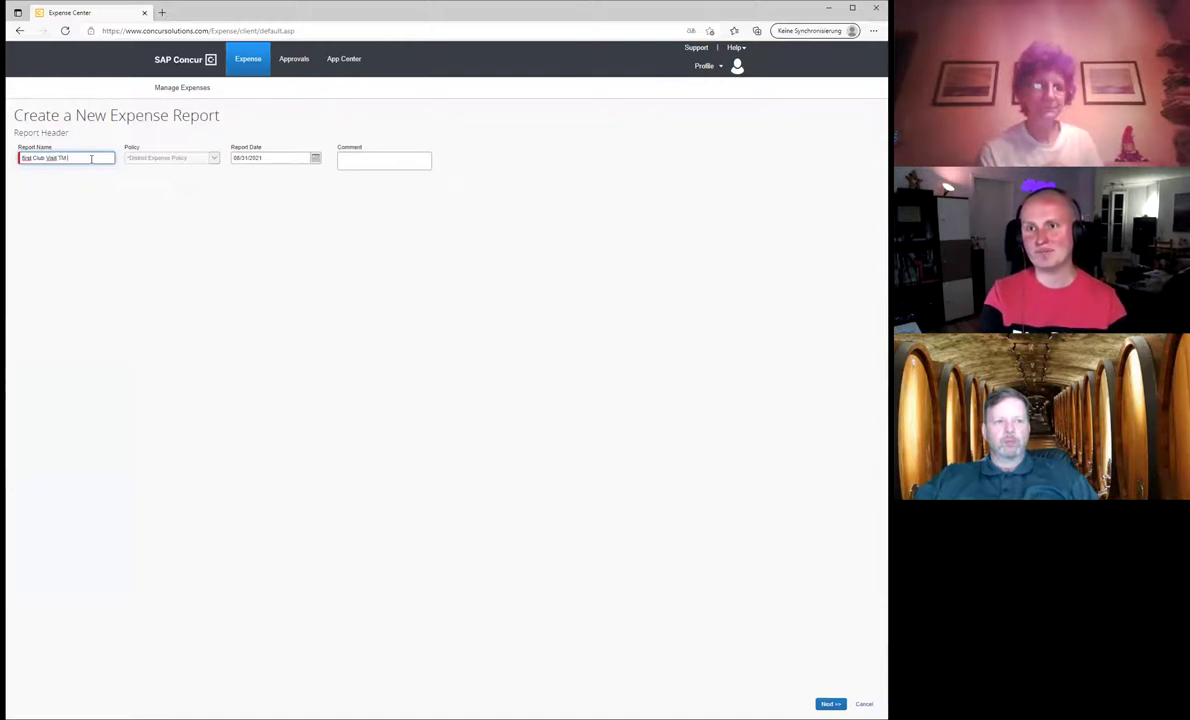
text(nd)
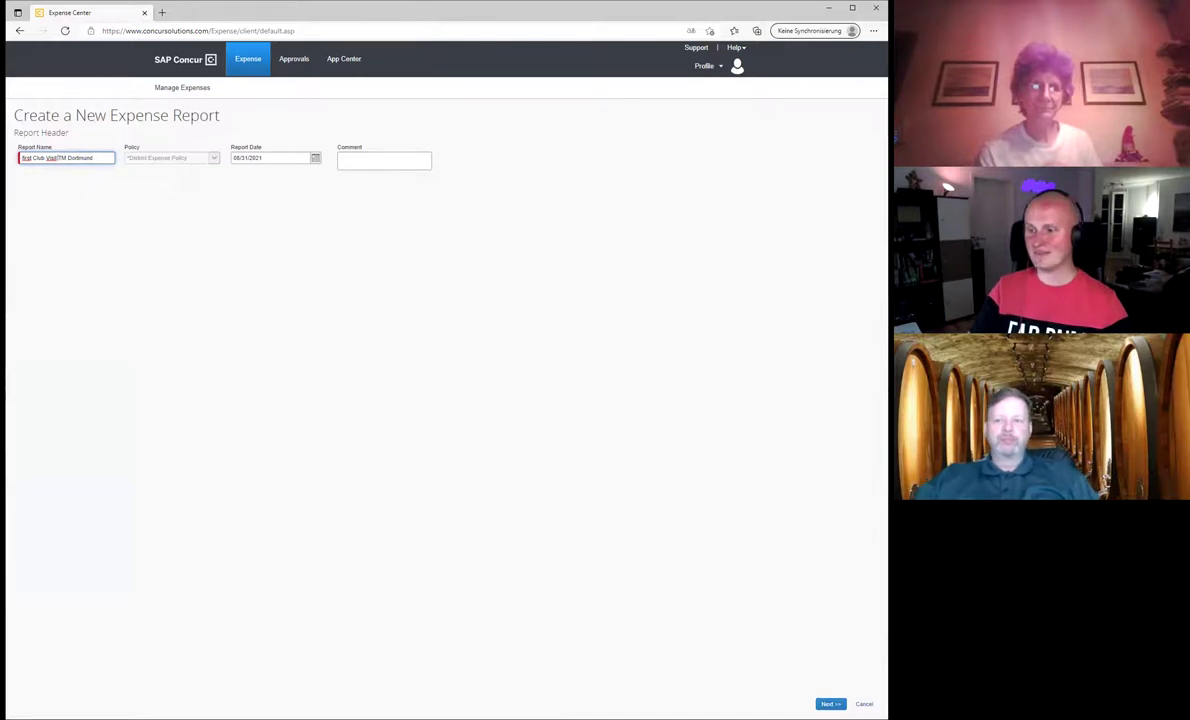
click(827, 704)
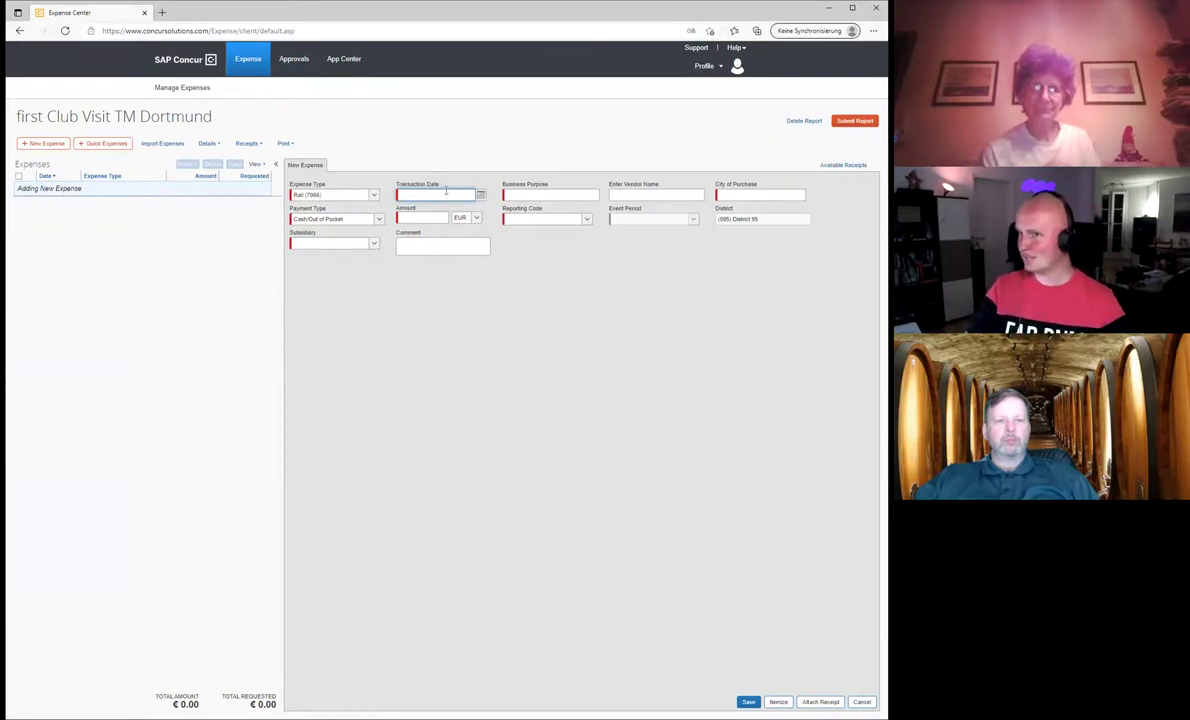
Date the rail expense 08/18/2021 and clear the misspelled vendor name
click(480, 195)
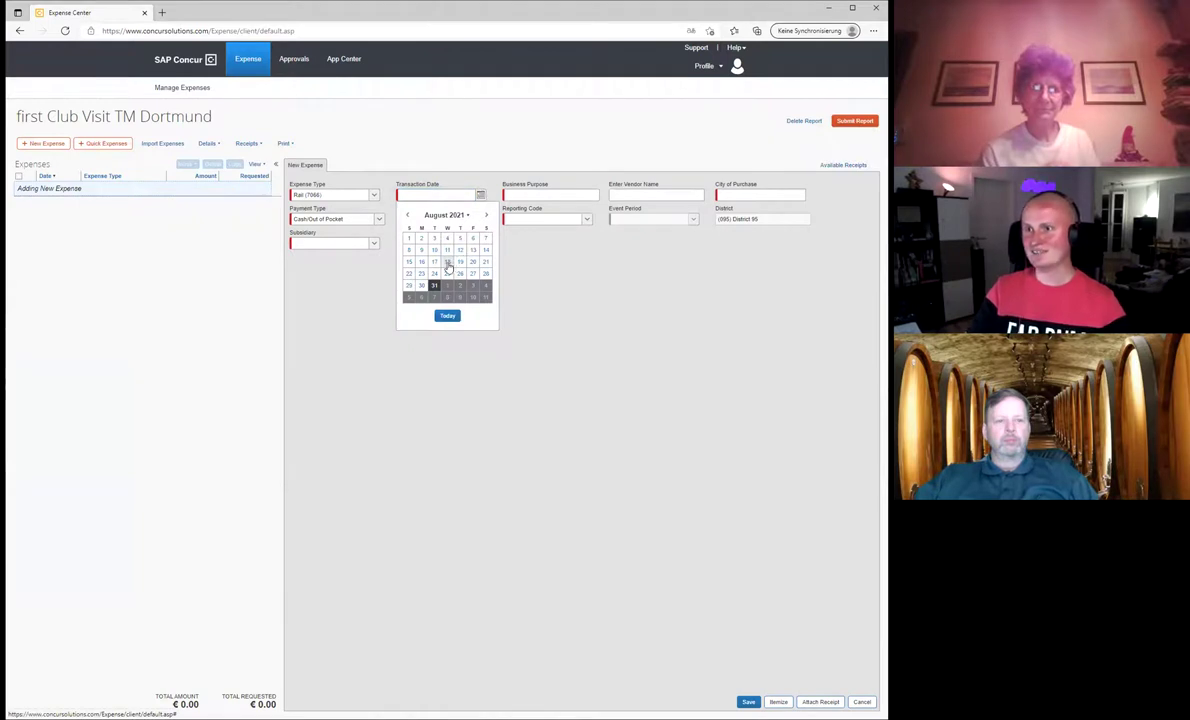
click(447, 262)
text(Club Visit)
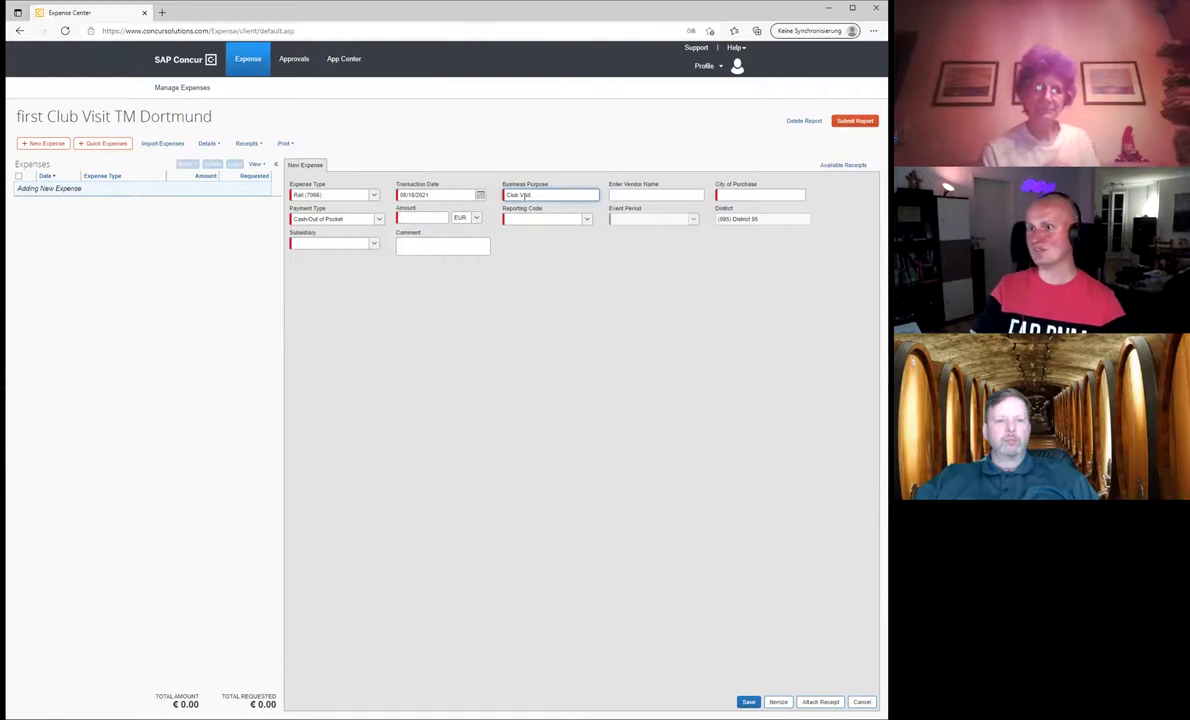
click(629, 194)
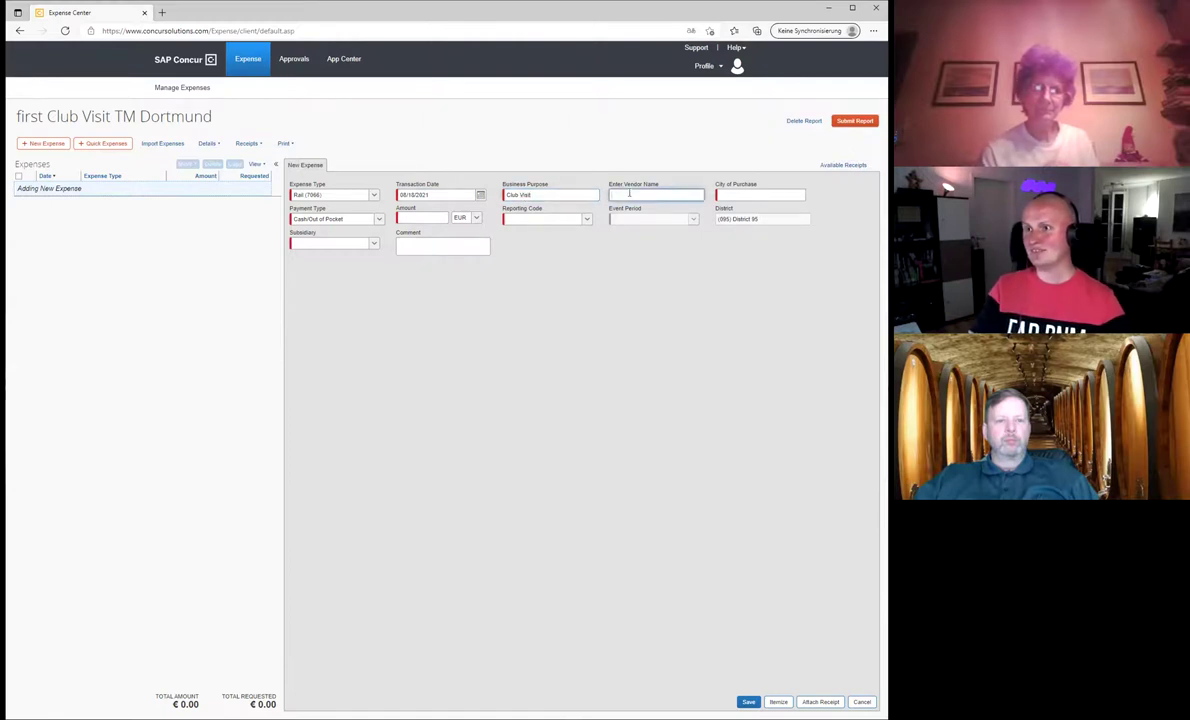
text(DB)
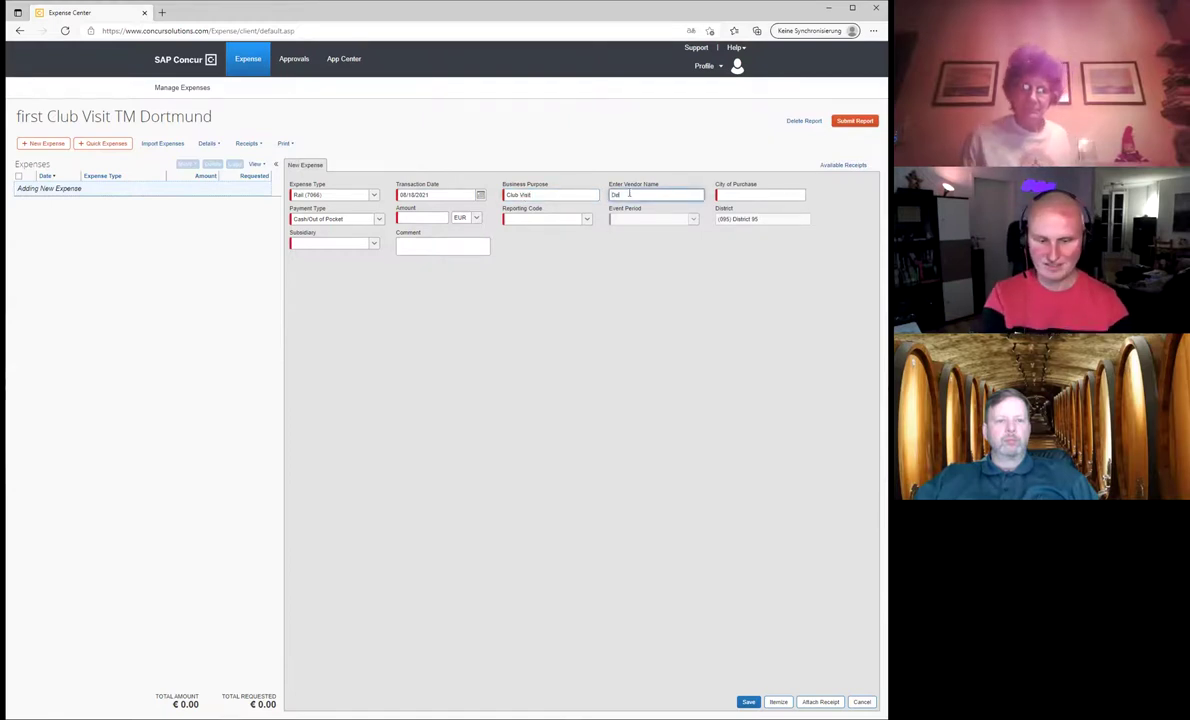
text(che Bah)
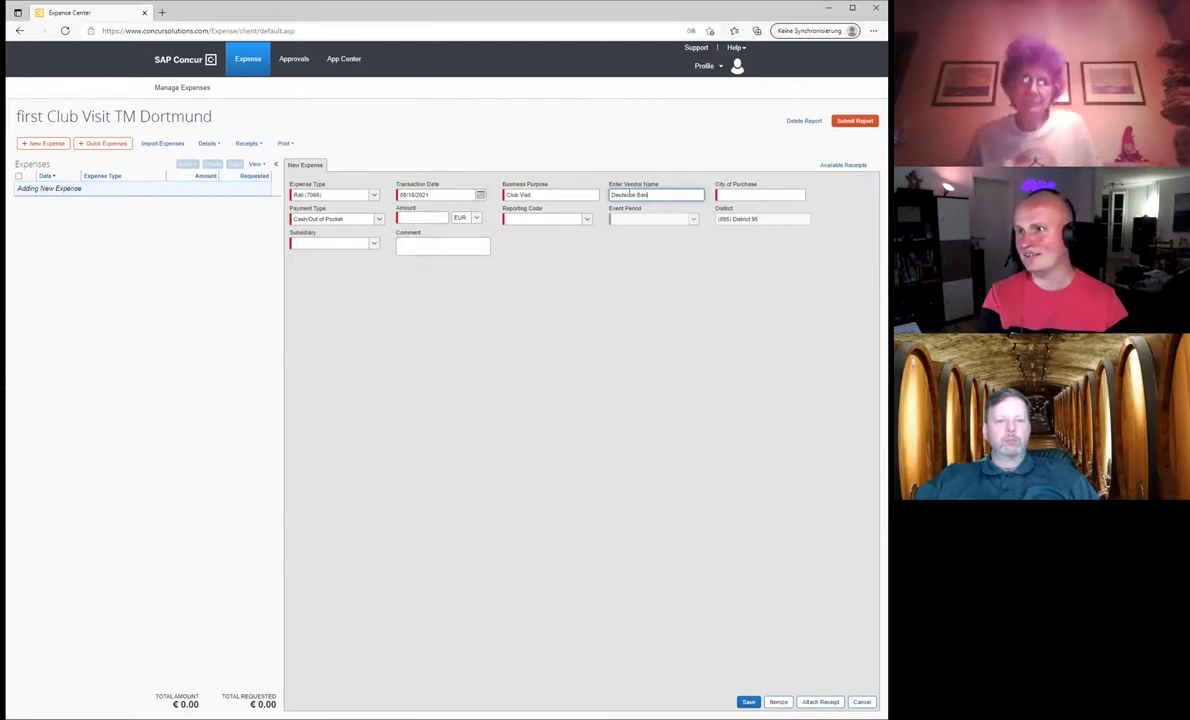
key(BackSpace)
key(BackSpace)
key(BackSpace)
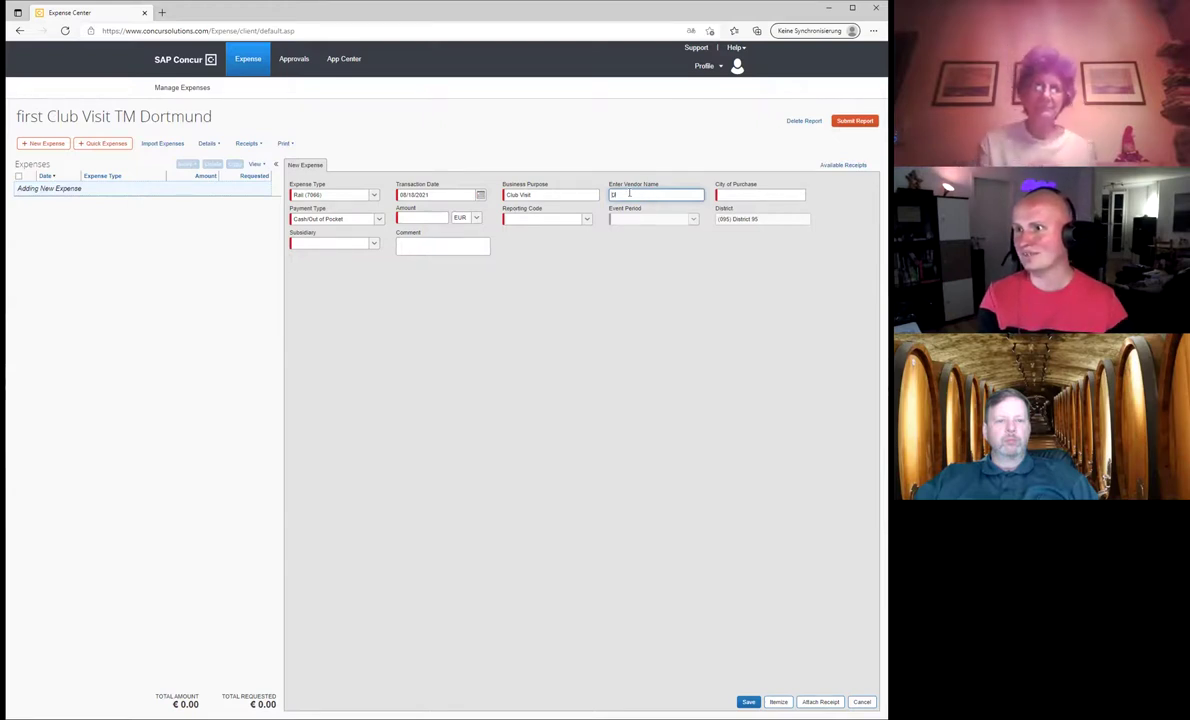
key(BackSpace)
key(BackSpace)
key(BackSpace)
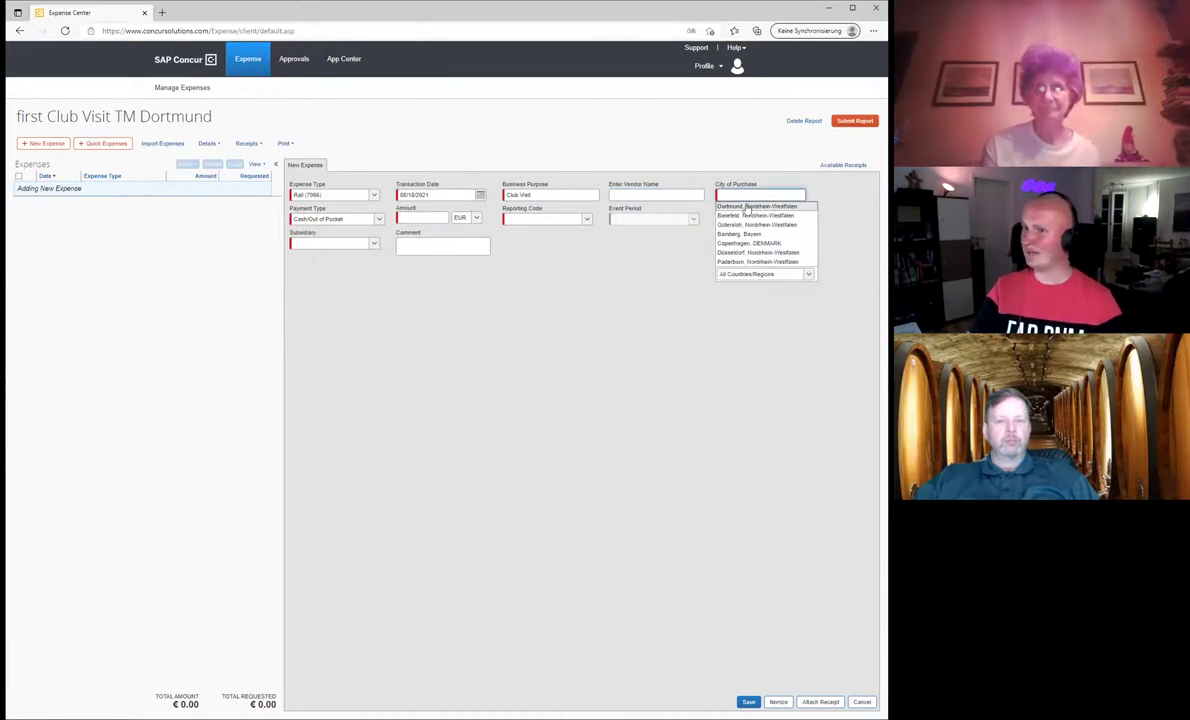
Set the purchase city to Dortmund and keep Cash/Out of Pocket as payment type
click(747, 207)
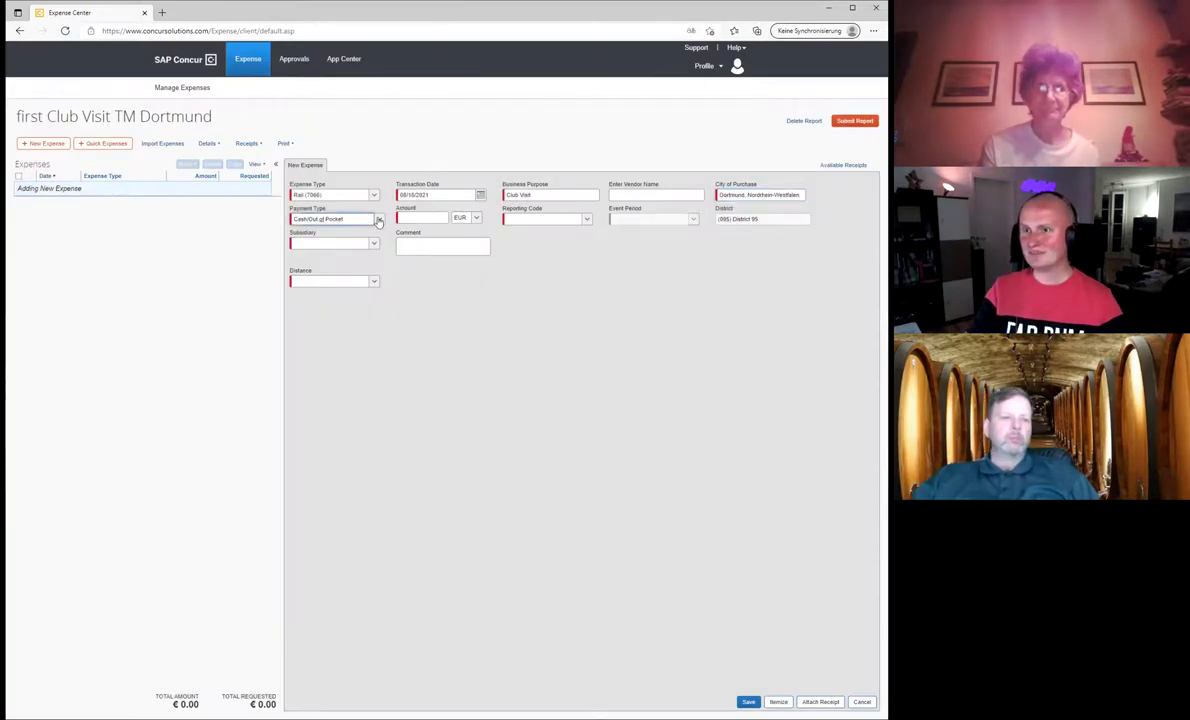
click(379, 219)
click(354, 218)
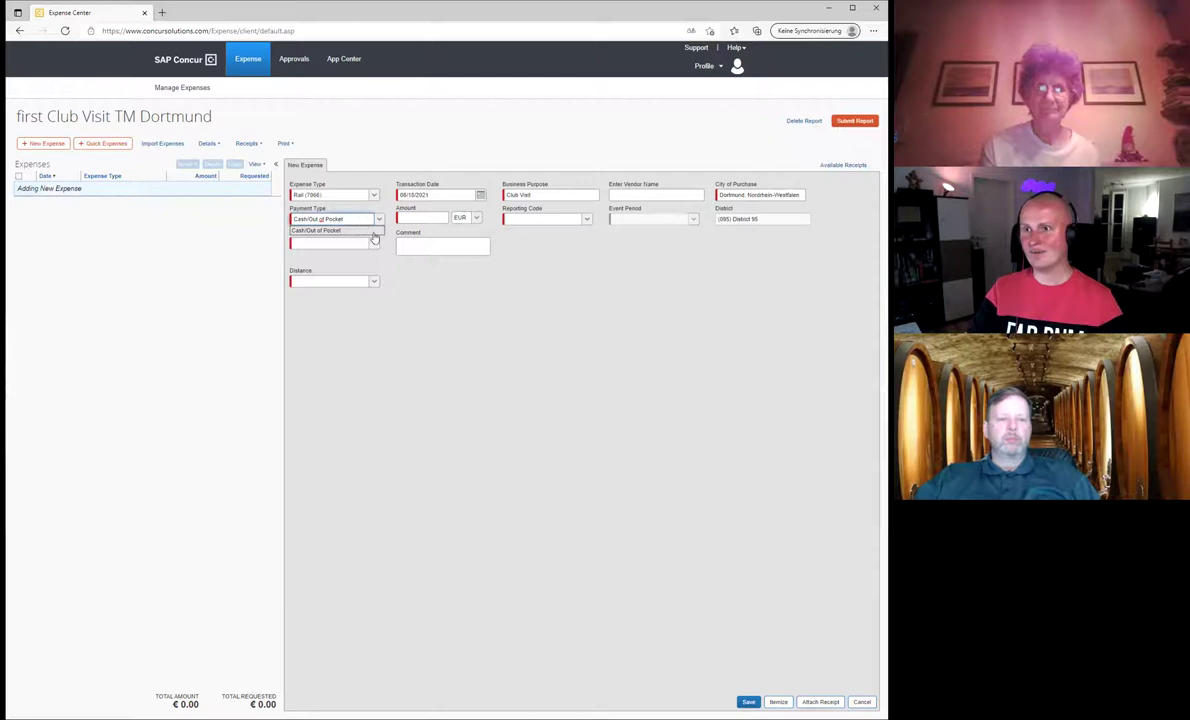
click(373, 233)
text(20)
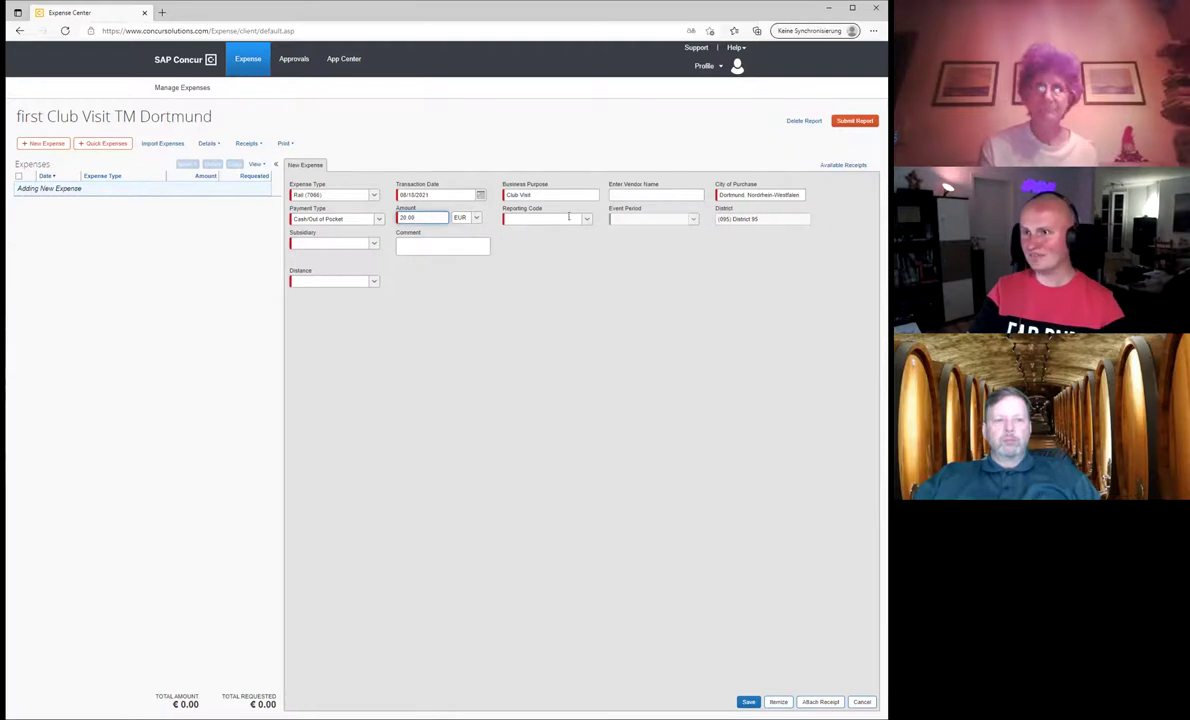
Set the reporting code to Travel - Area Director
click(589, 219)
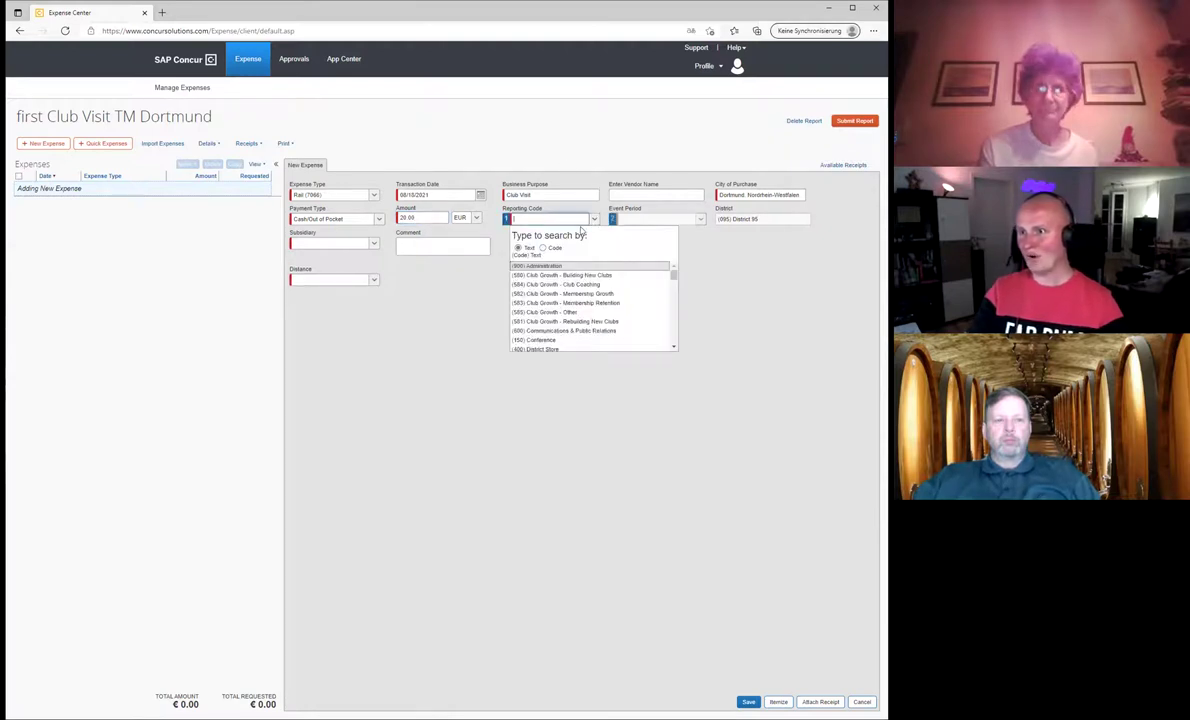
scroll(585, 284, down, 1)
scroll(585, 287, down, 1)
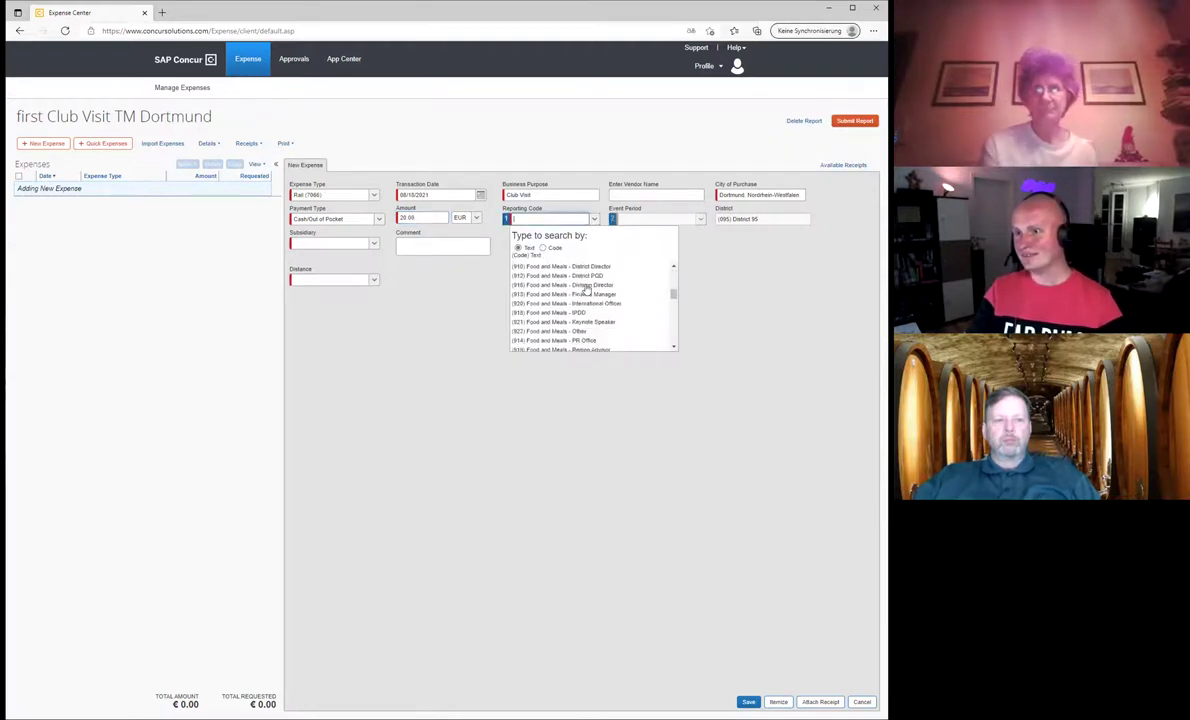
scroll(587, 290, down, 1)
scroll(586, 289, down, 1)
scroll(586, 289, down, 1)
scroll(586, 289, down, 2)
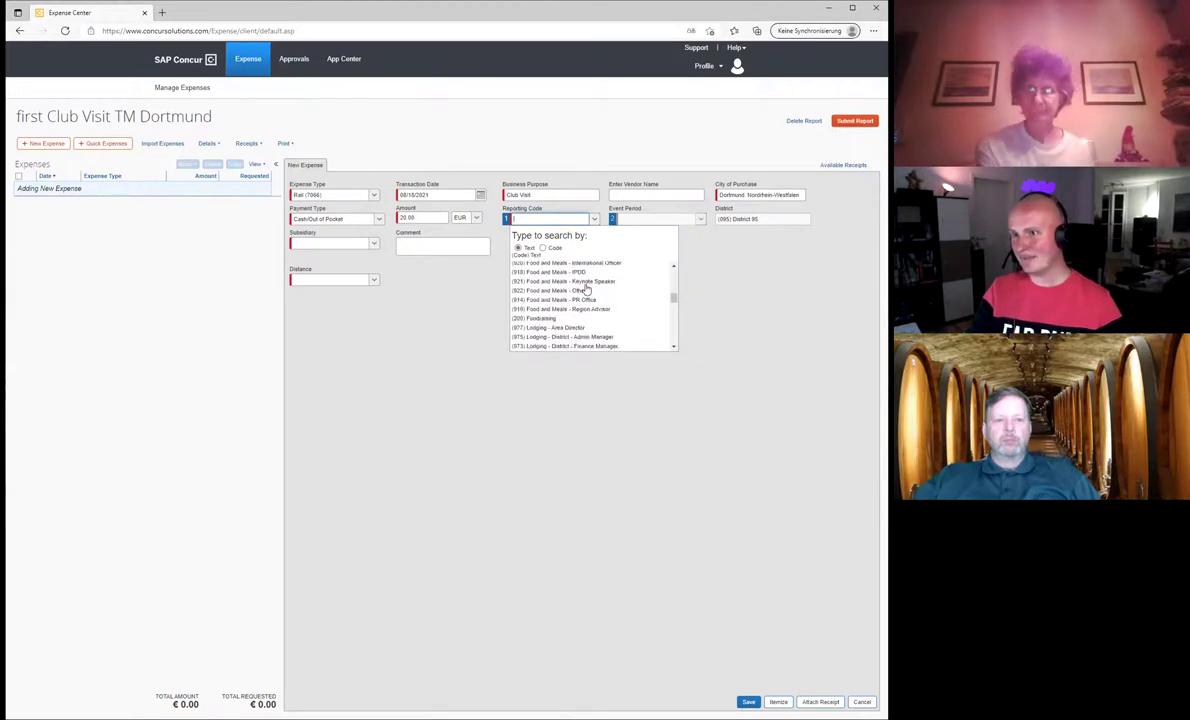
scroll(586, 289, down, 2)
scroll(586, 289, down, 2)
scroll(586, 290, down, 1)
scroll(586, 291, down, 1)
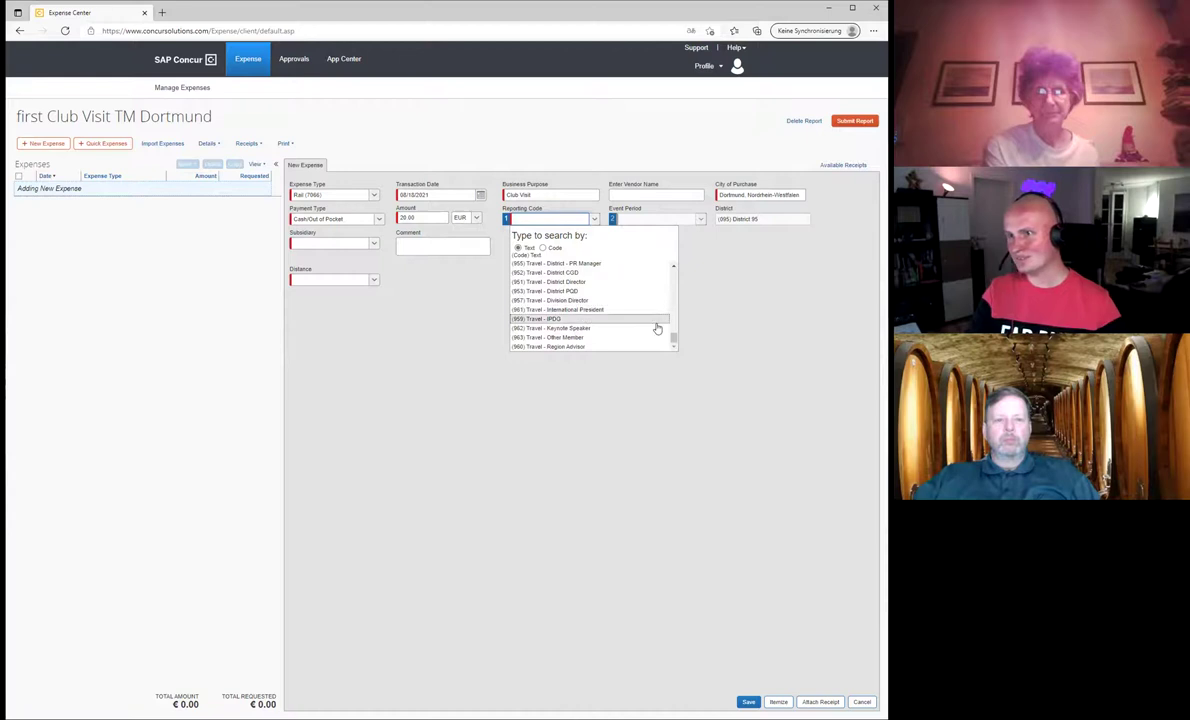
scroll(620, 318, up, 2)
scroll(598, 311, up, 2)
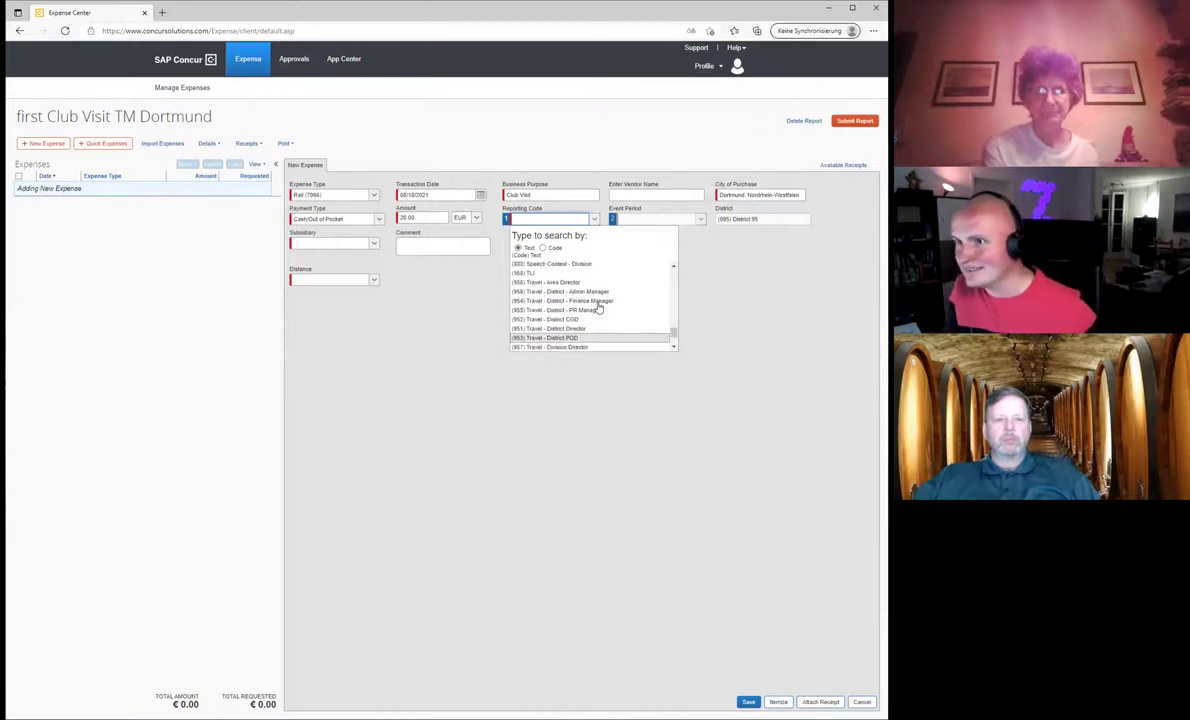
scroll(598, 308, up, 2)
click(600, 289)
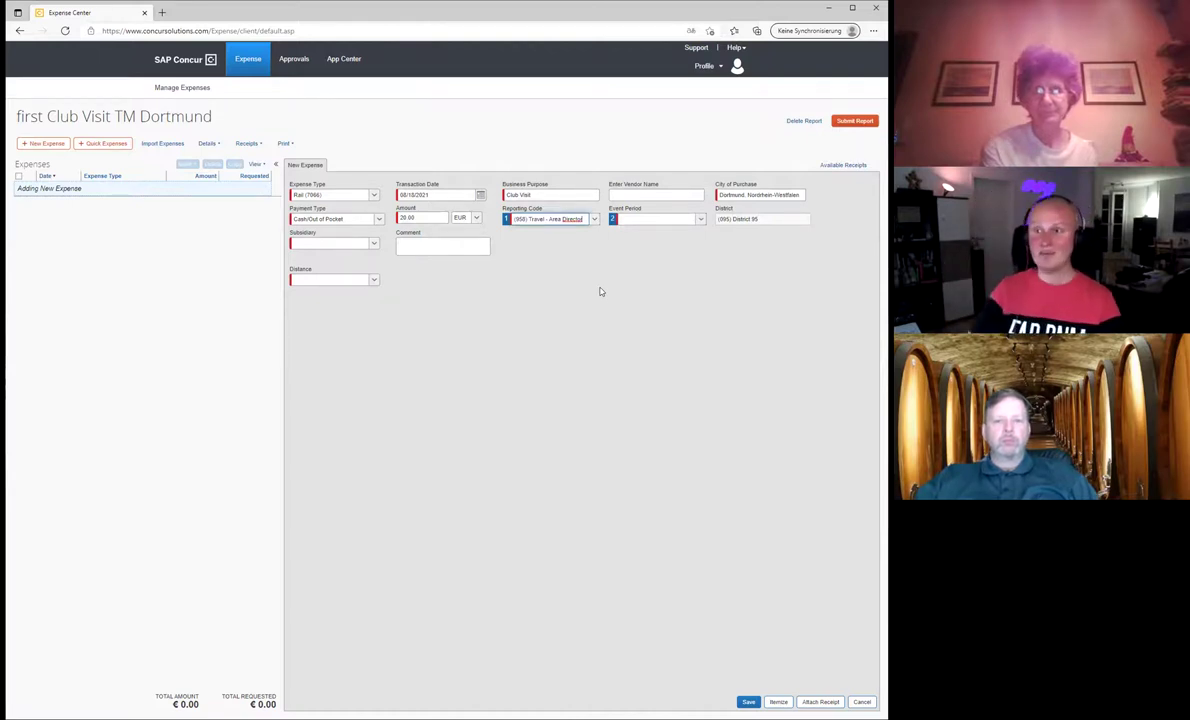
click(592, 220)
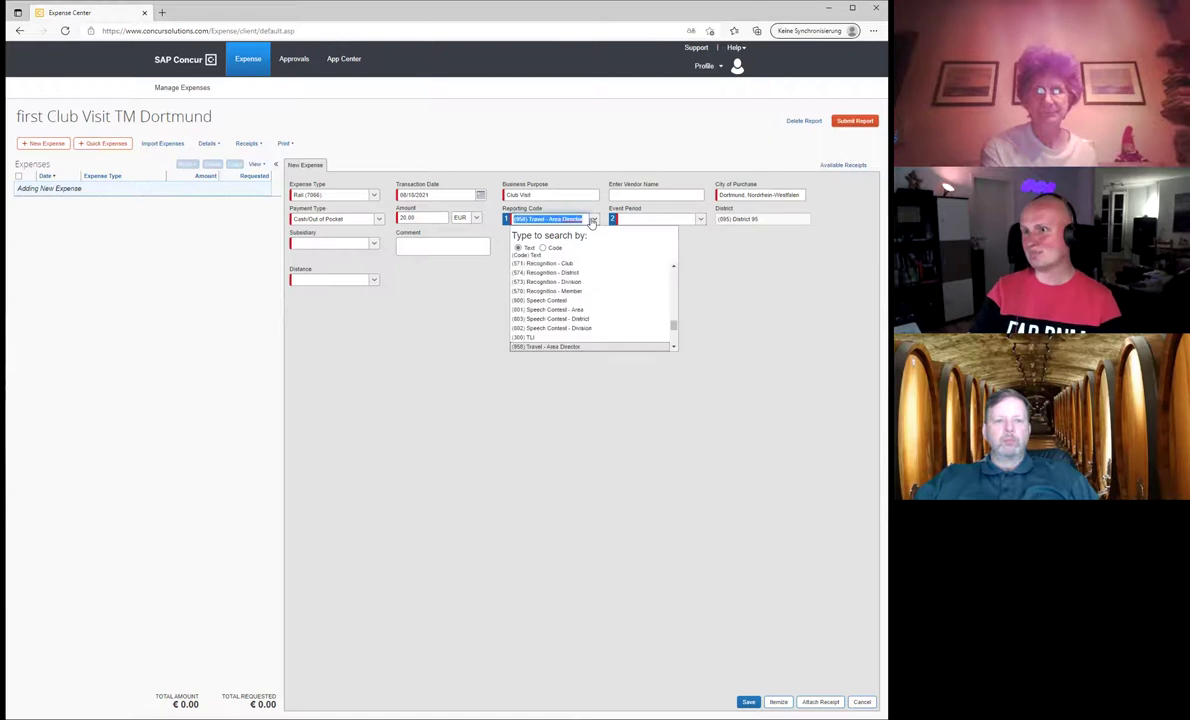
click(773, 304)
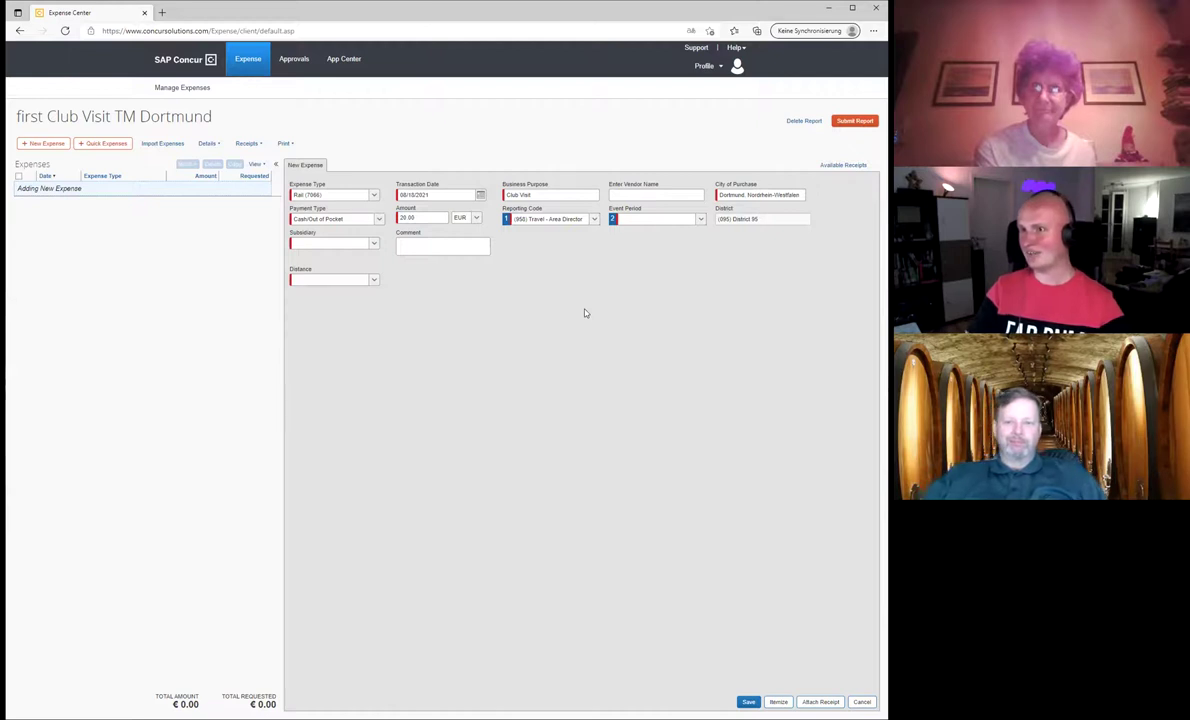
Set the event period to N/A and the subsidiary to (095DB) Division B
click(701, 219)
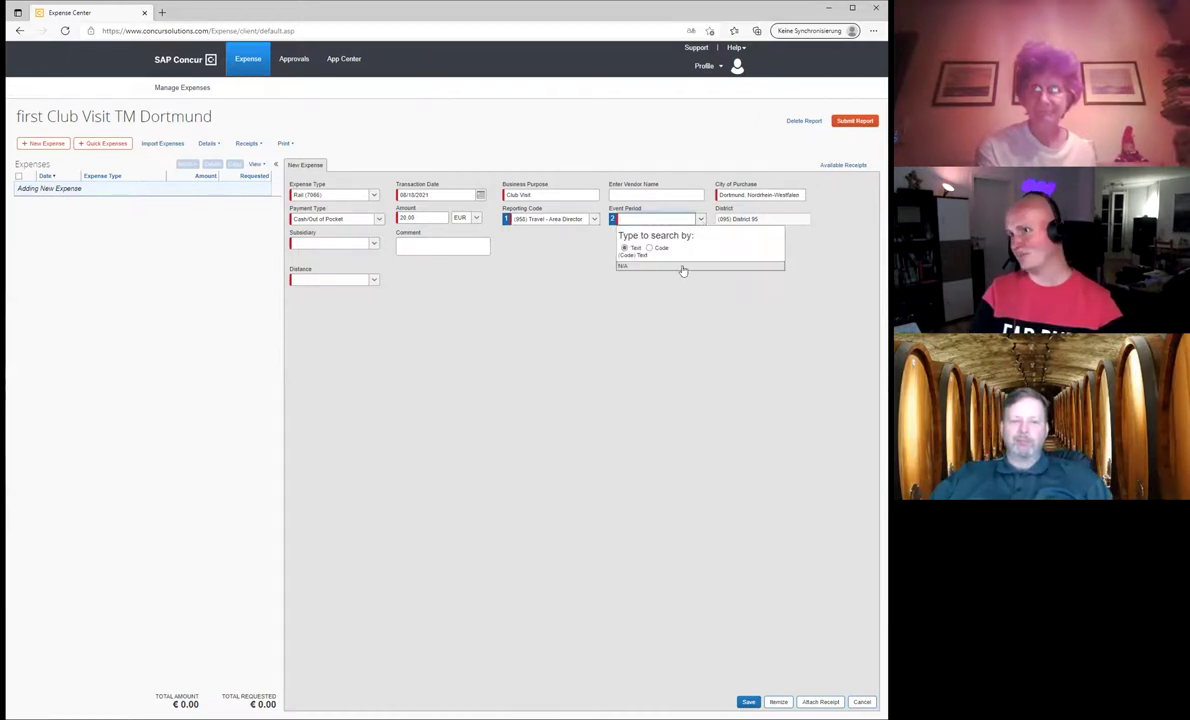
click(683, 267)
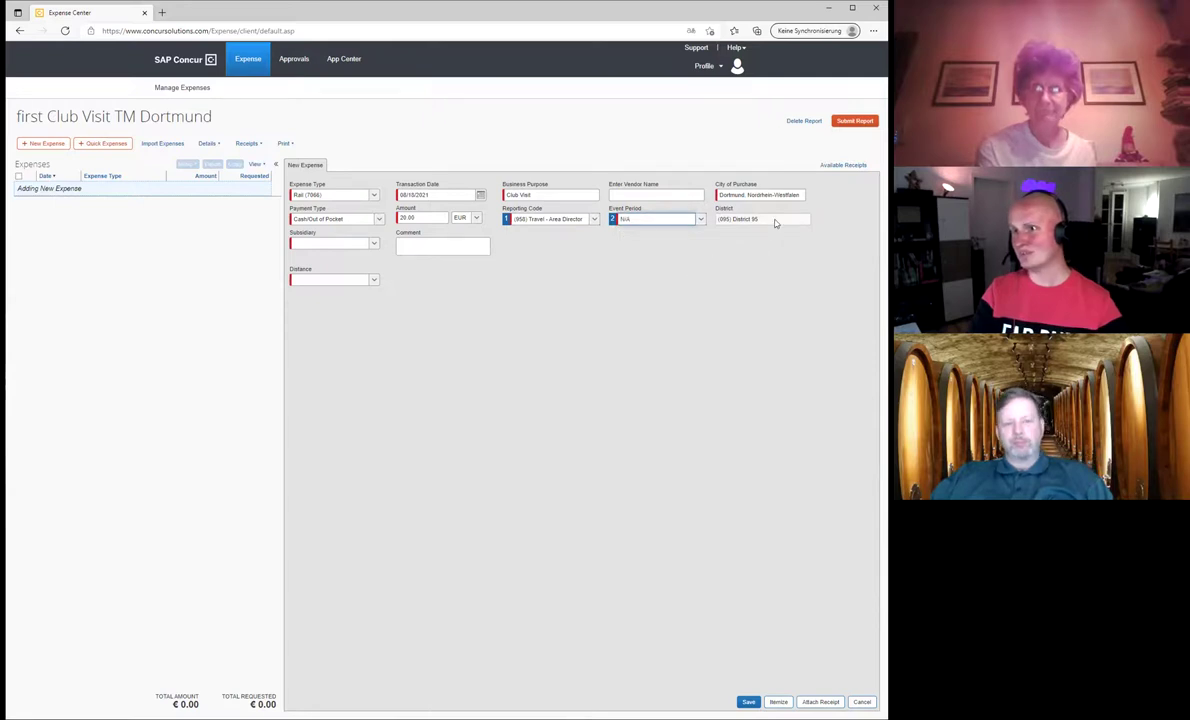
click(365, 243)
click(380, 244)
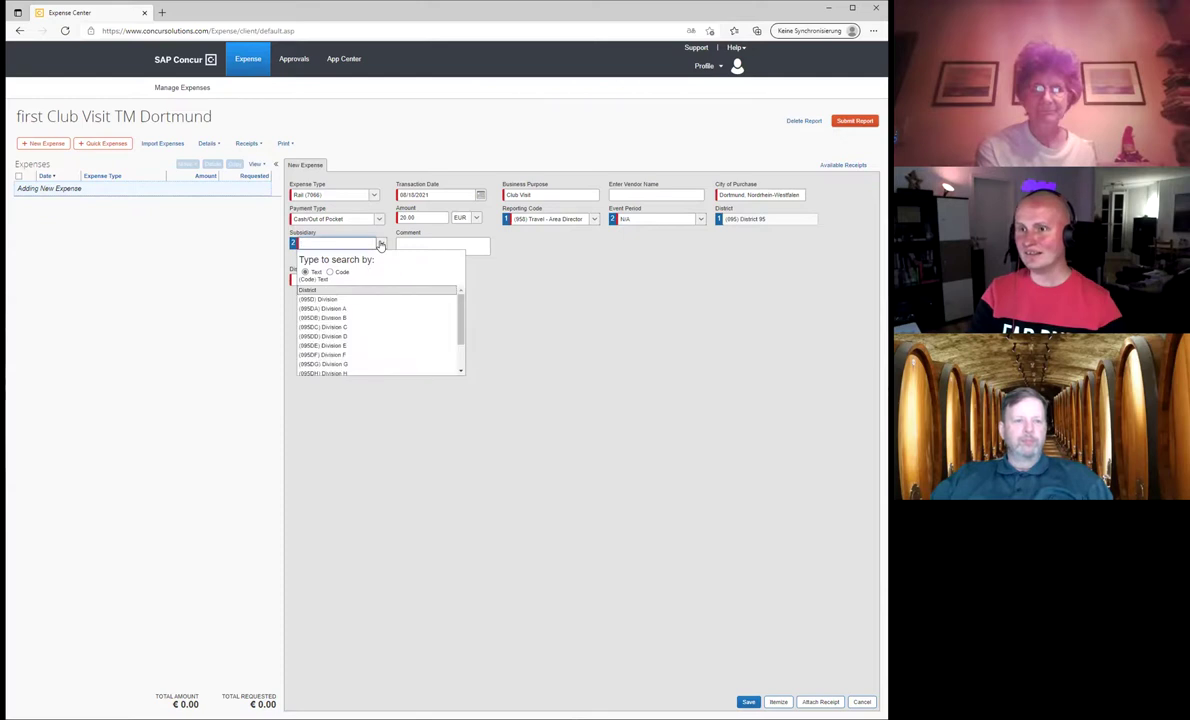
scroll(372, 326, down, 3)
scroll(372, 327, up, 3)
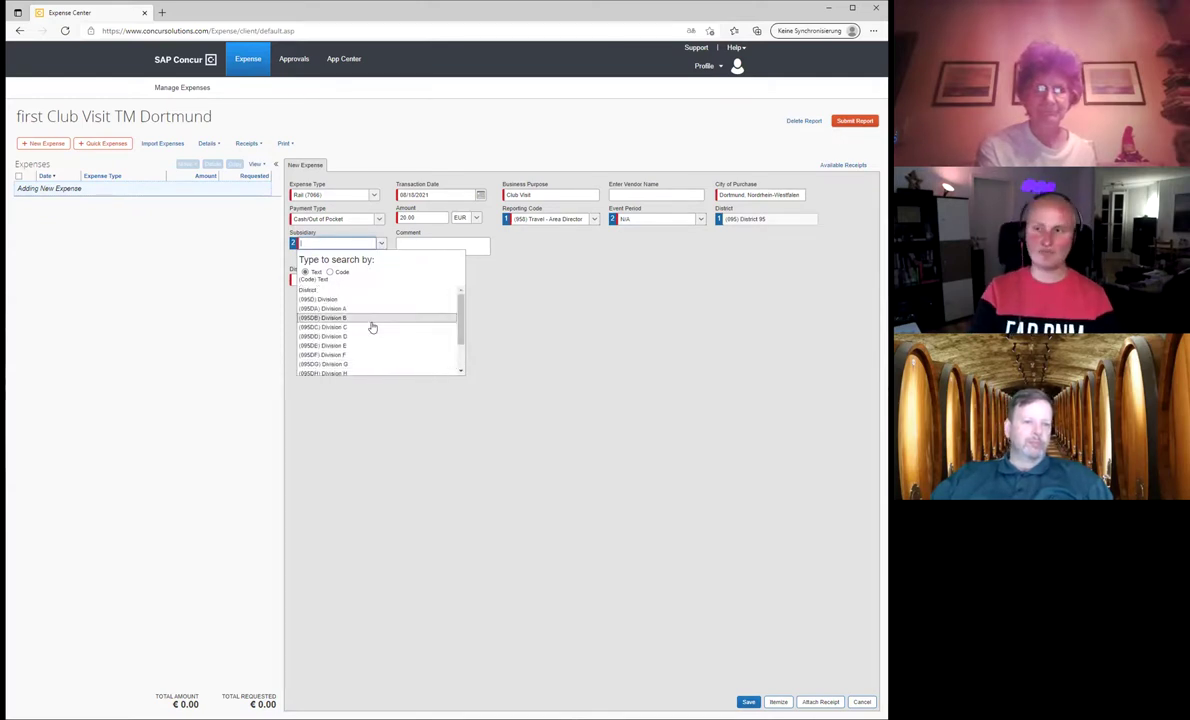
click(372, 318)
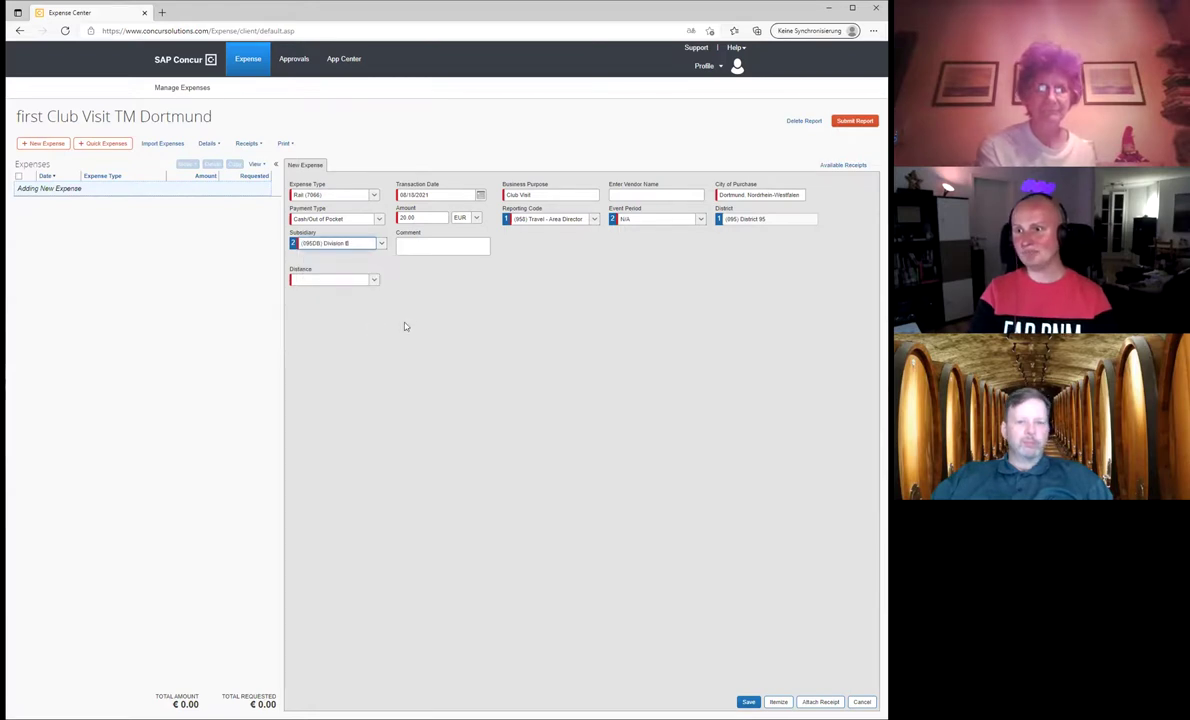
click(420, 251)
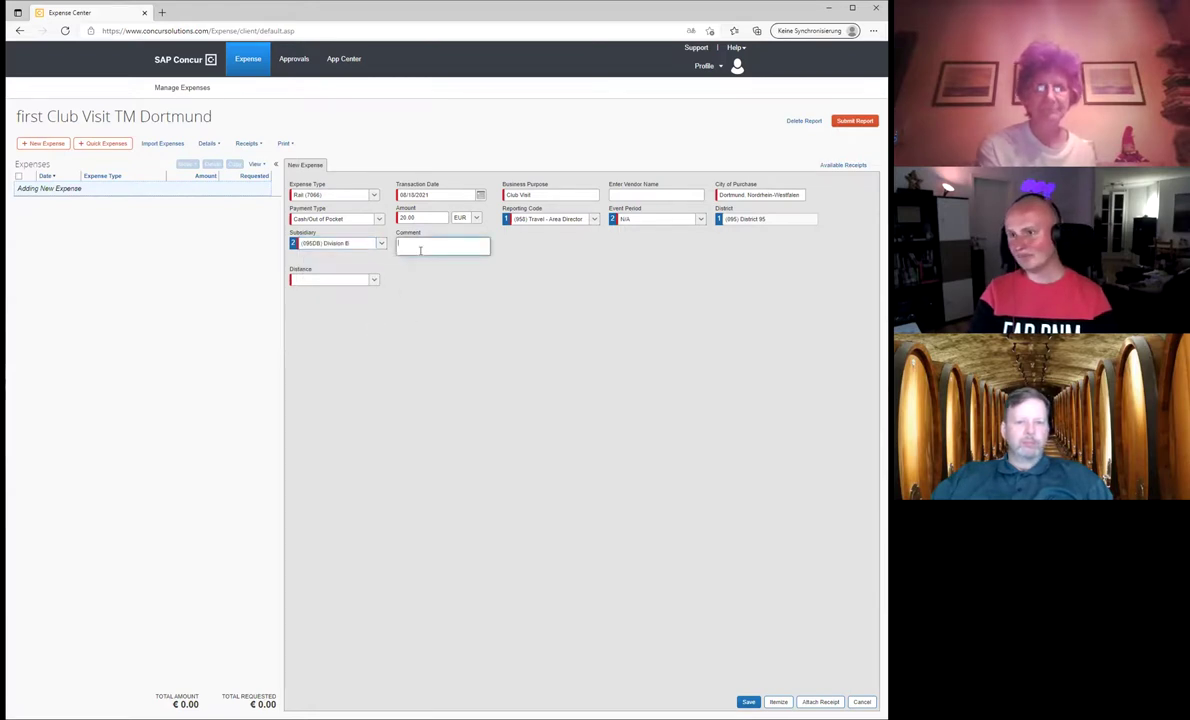
Set distance to Domestic < 50km after the save attempt flags it as required
click(376, 281)
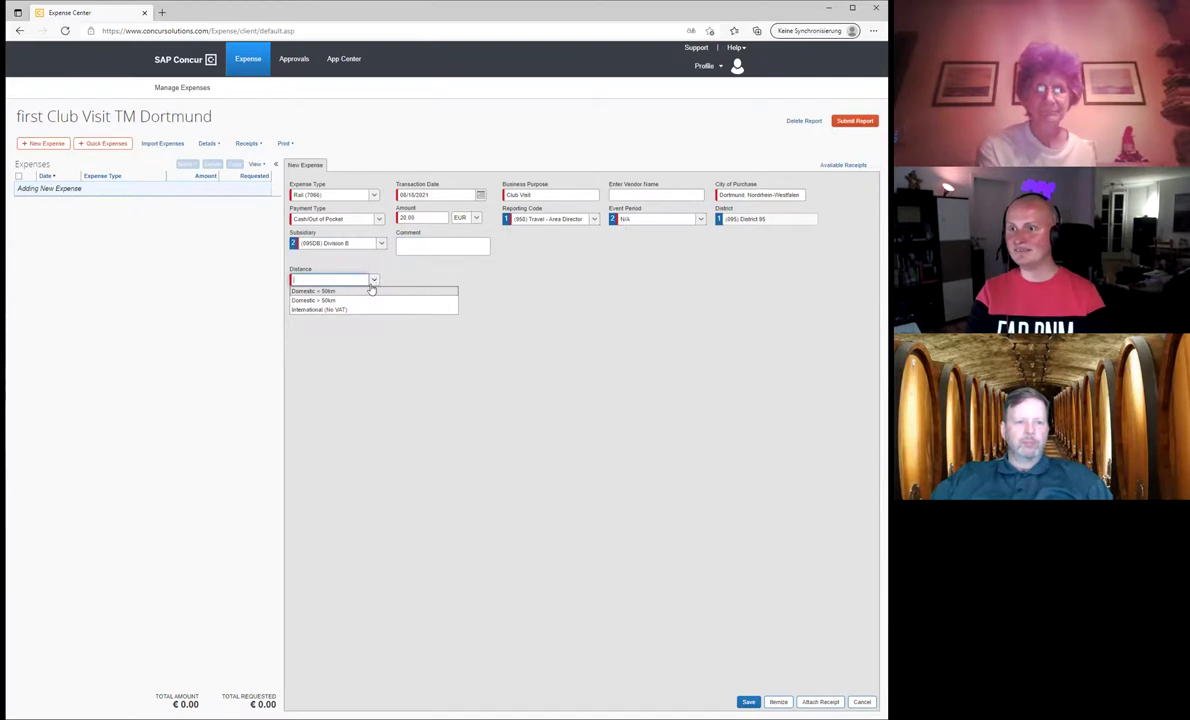
click(389, 281)
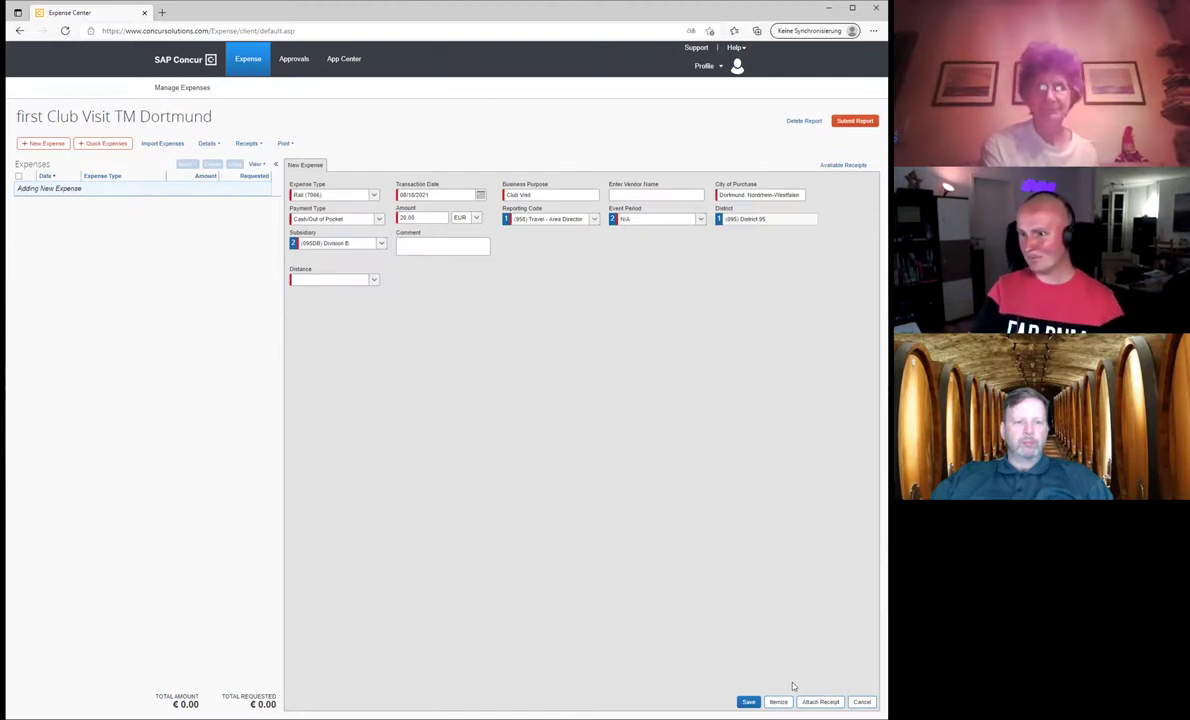
click(748, 701)
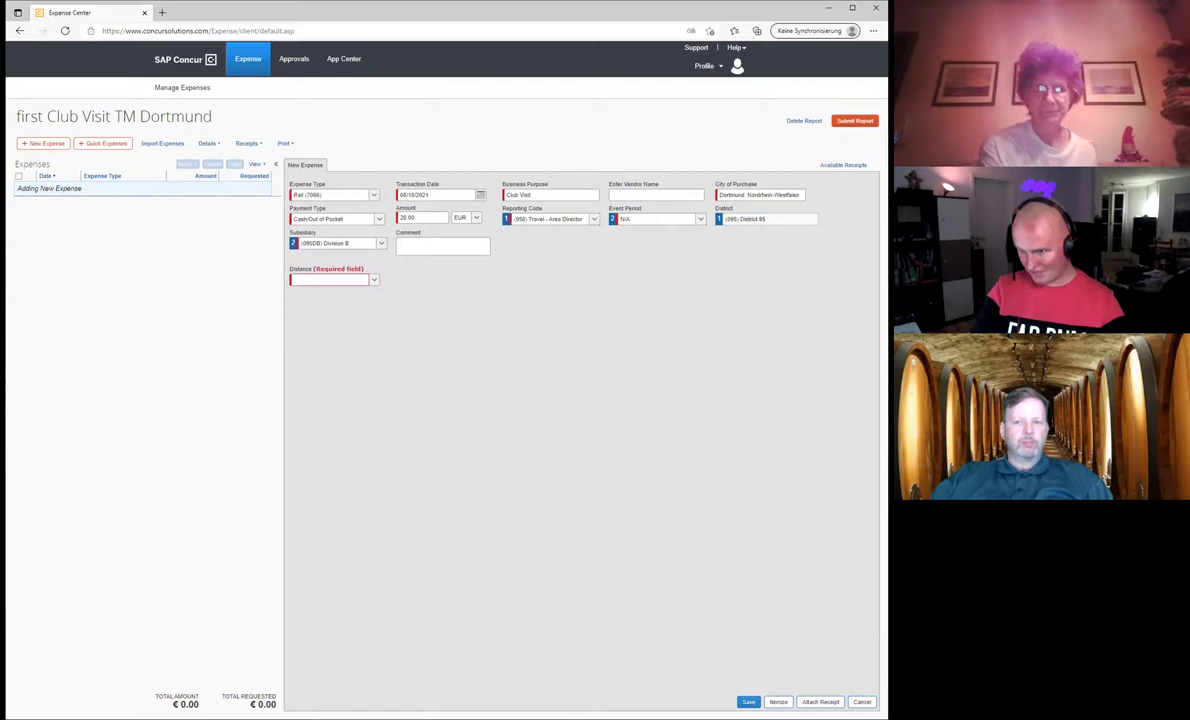
click(374, 281)
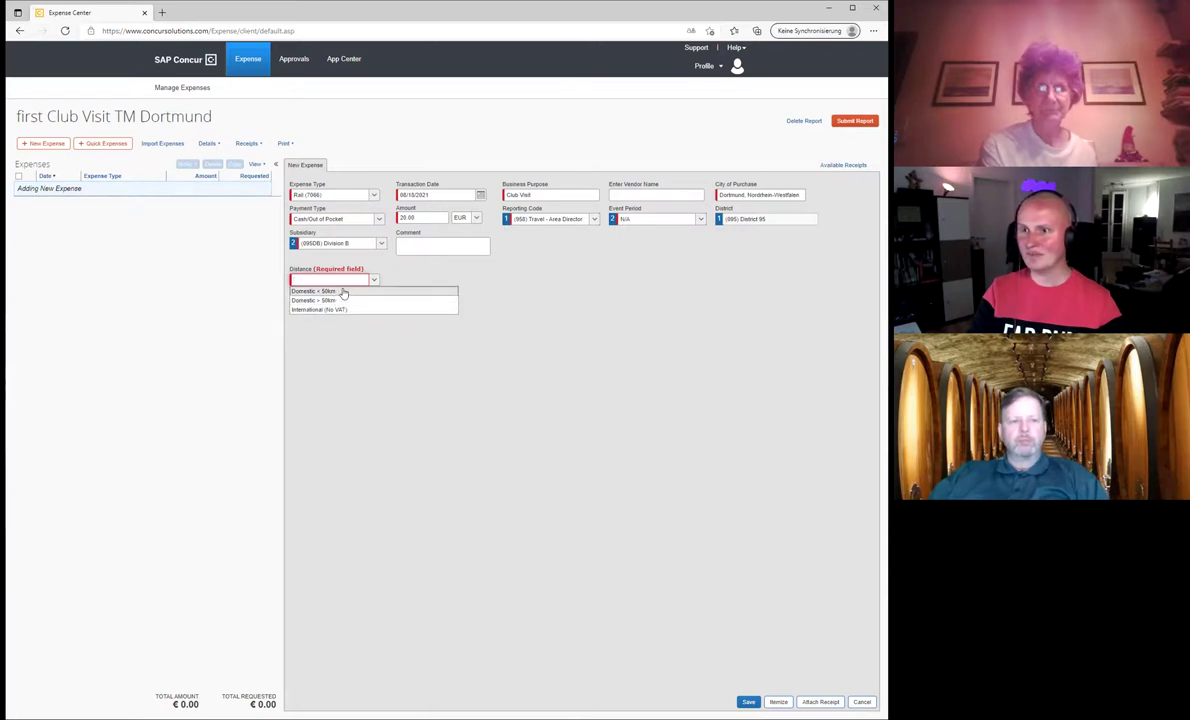
click(342, 291)
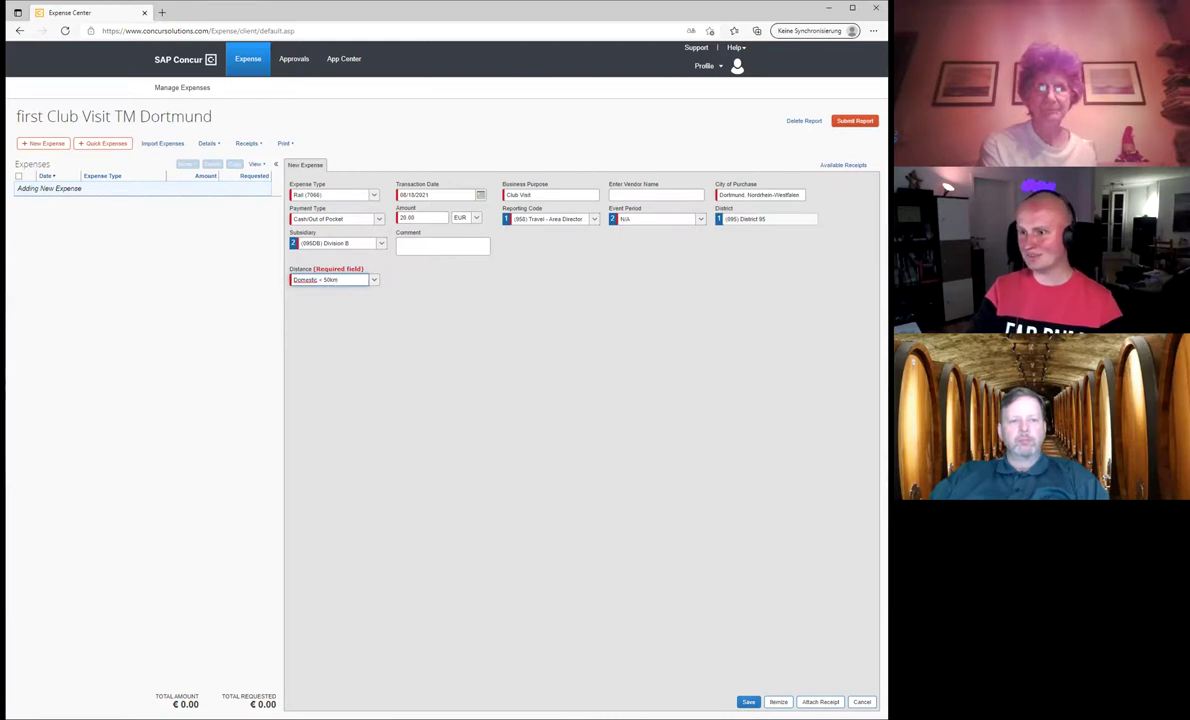
click(820, 701)
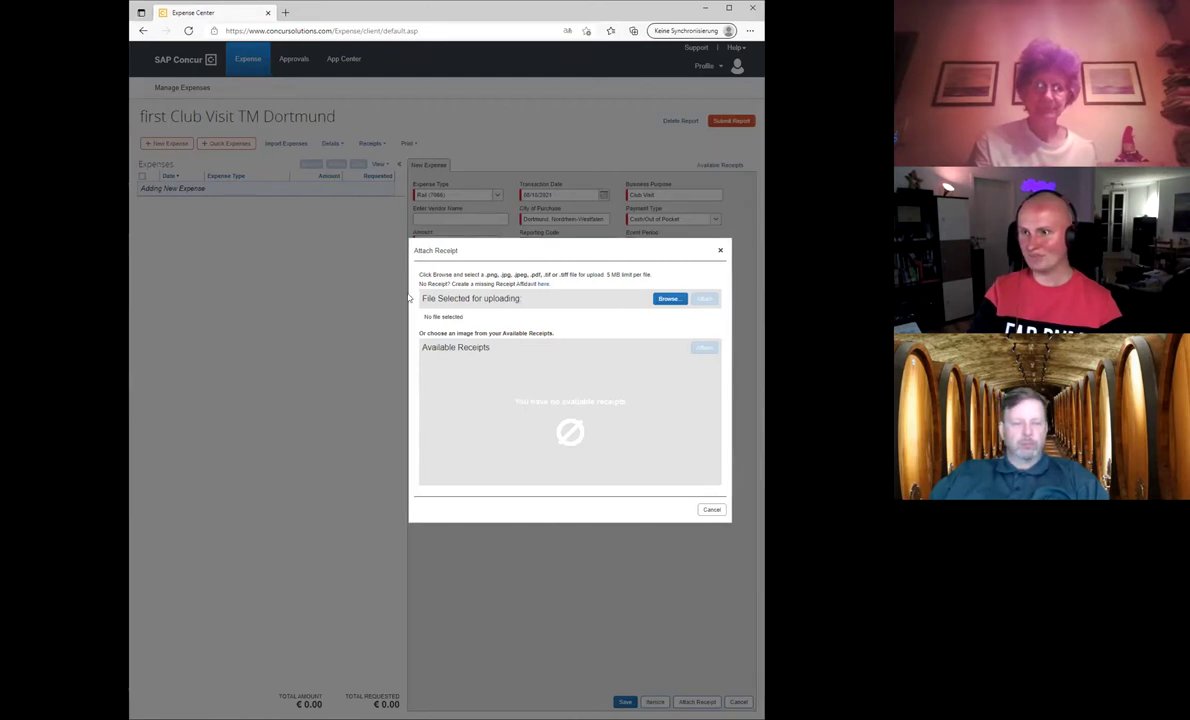
Attach Exp 12.pdf as the rail expense's receipt
click(669, 298)
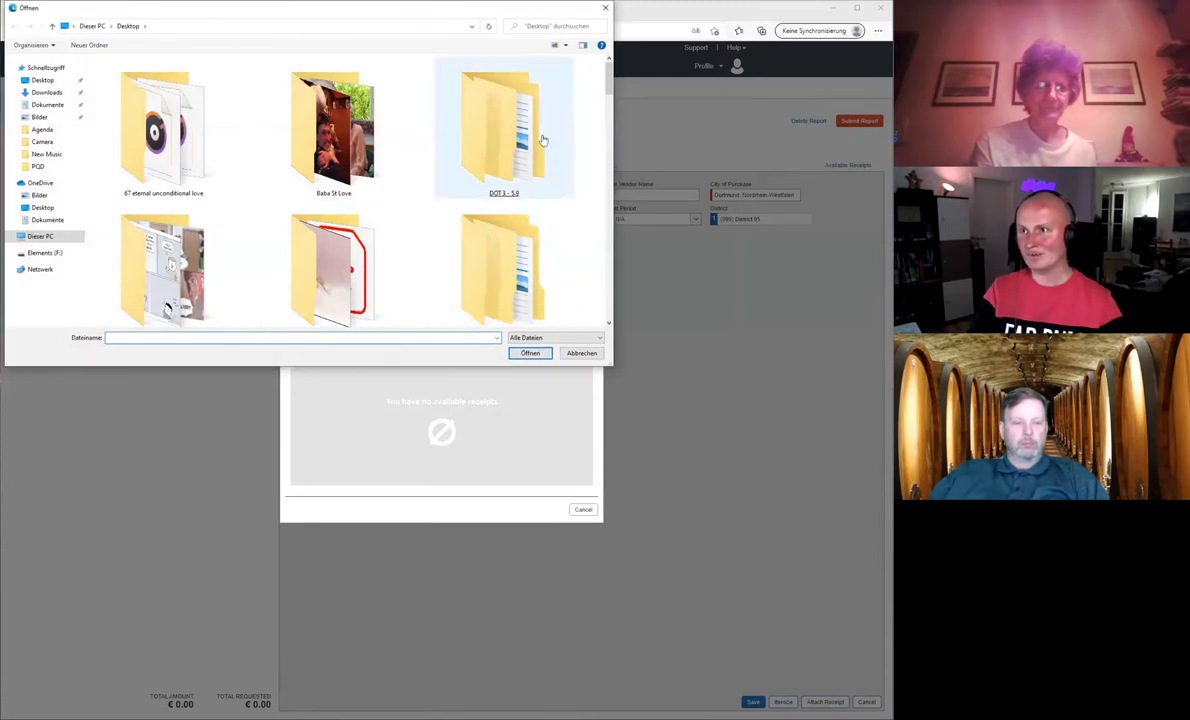
drag(613, 87, 618, 239)
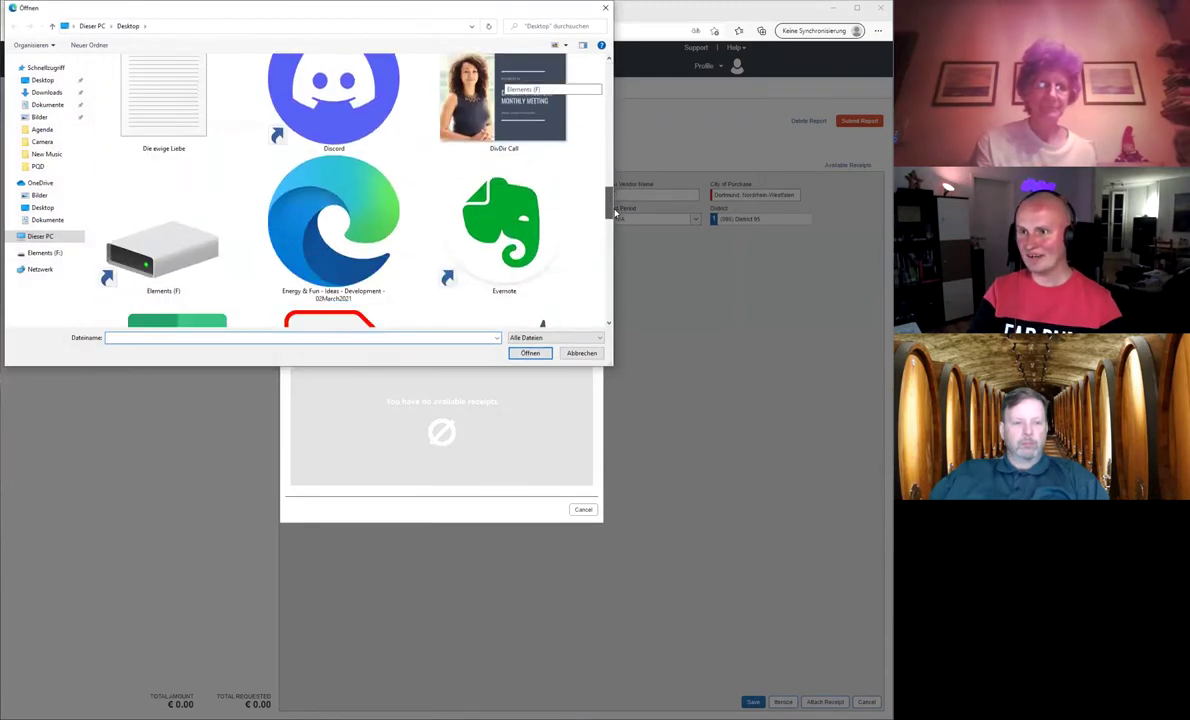
scroll(575, 231, down, 2)
scroll(585, 213, up, 3)
click(338, 200)
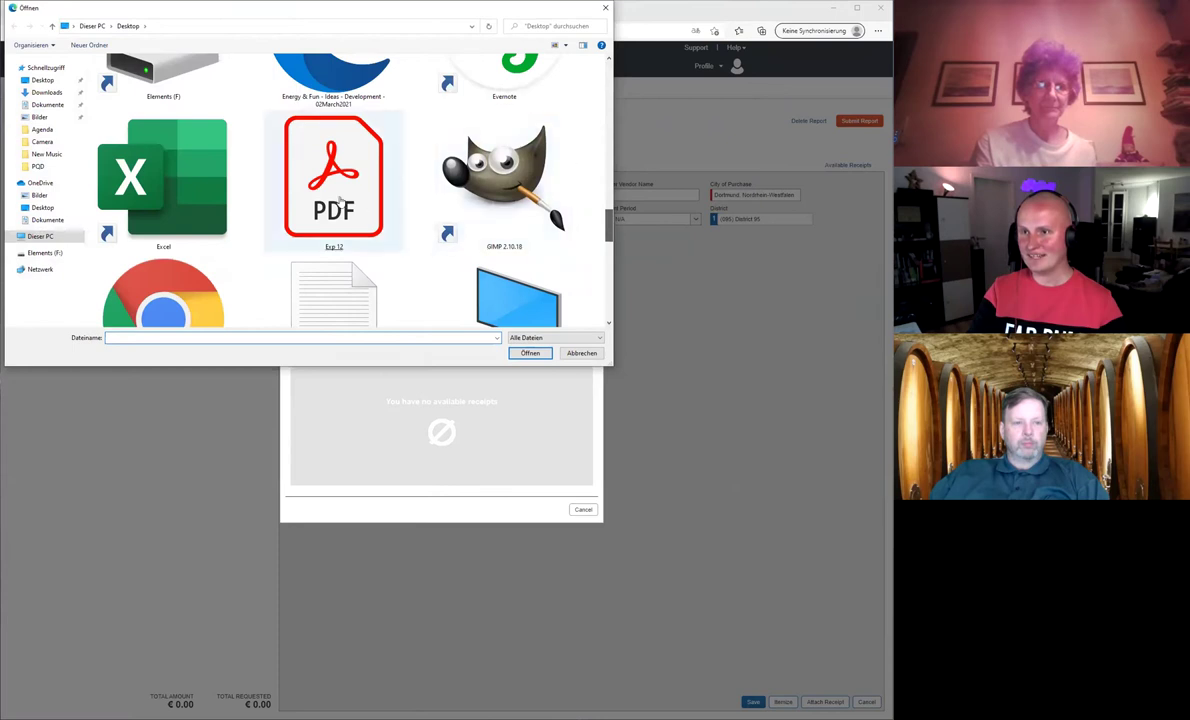
double_click(338, 200)
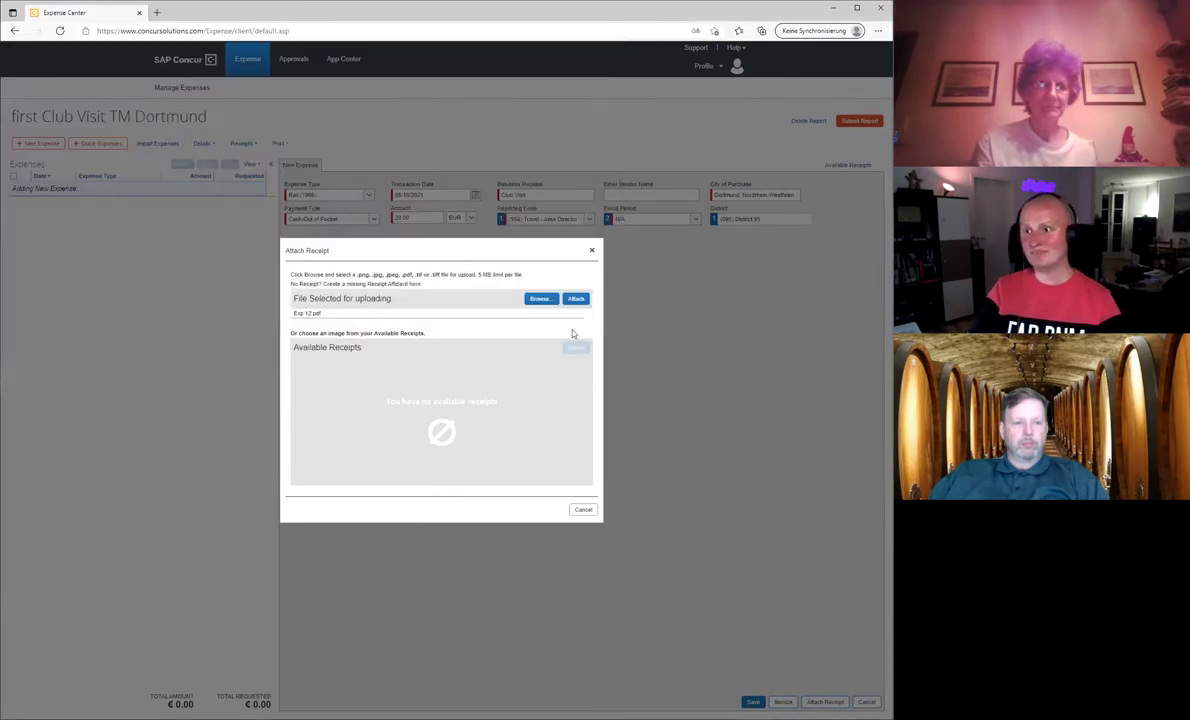
click(576, 298)
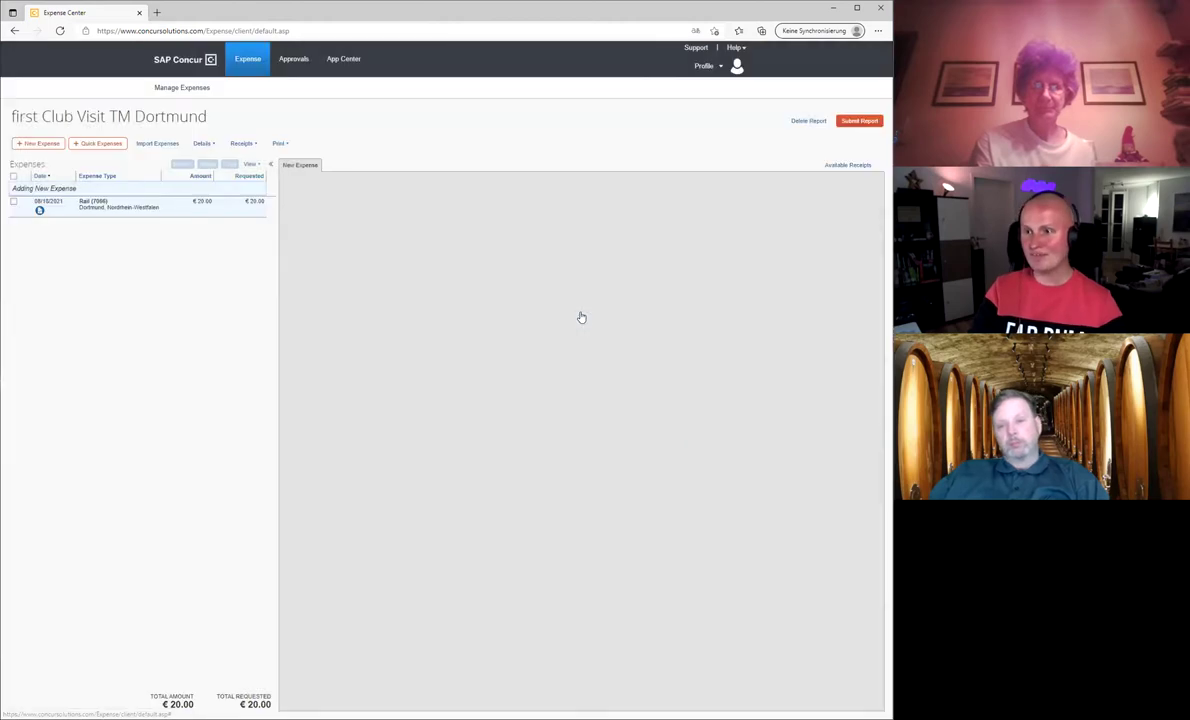
Submit the €20.00 report, accepting the final review, and close the confirmation
click(852, 121)
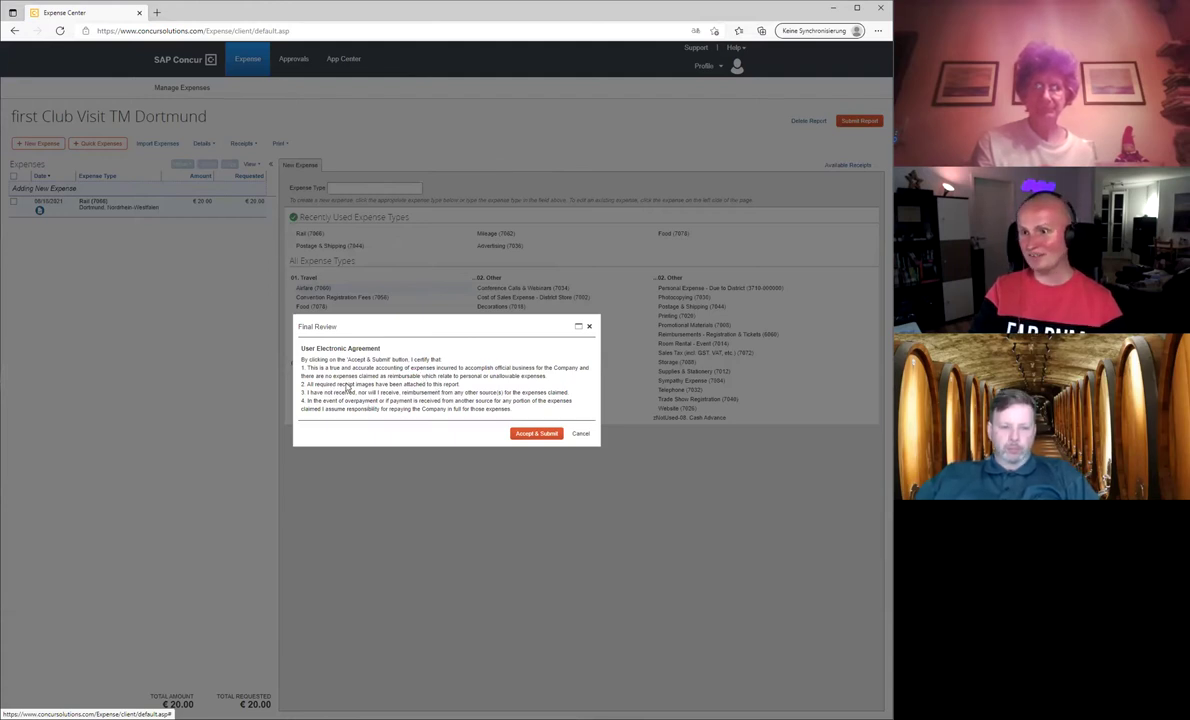
click(528, 433)
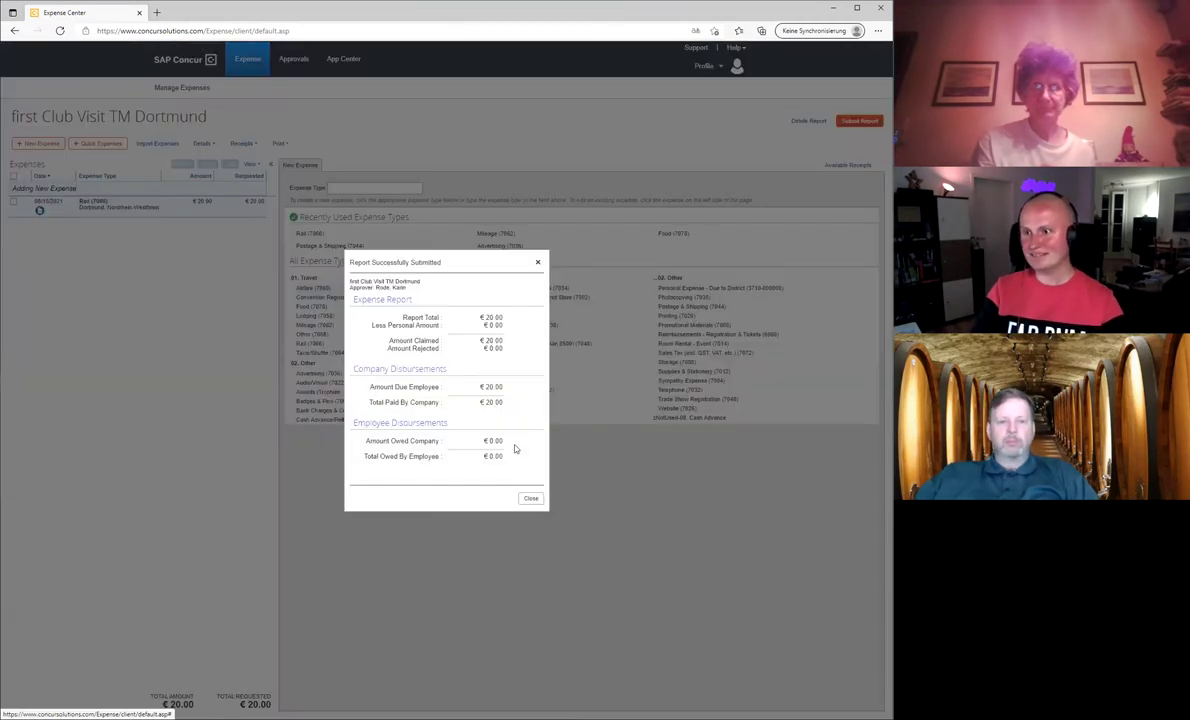
click(530, 499)
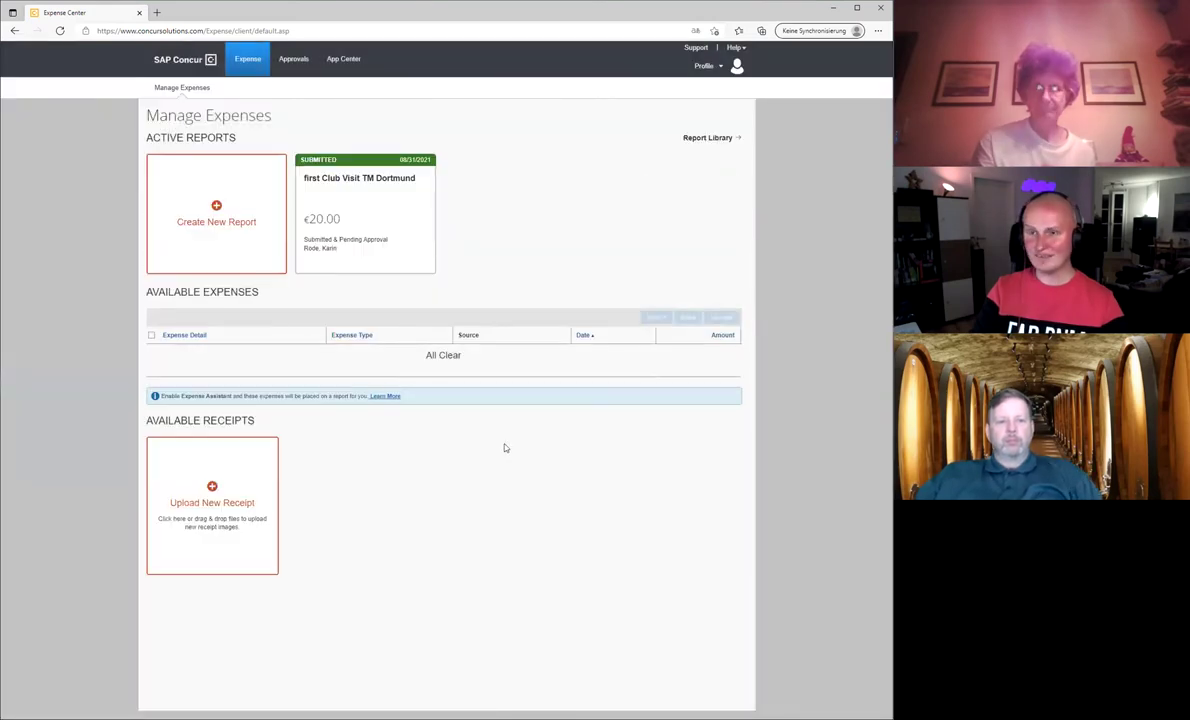